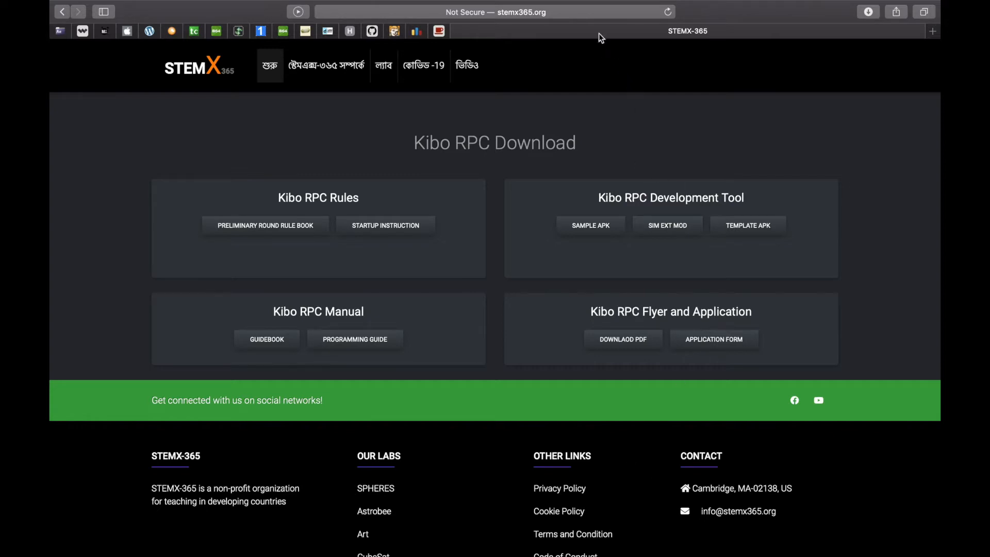
Open the Kibo RPC Manual's PROGRAMMING GUIDE PDF (Version 2.3) from the STEMX-365 download page
click(597, 12)
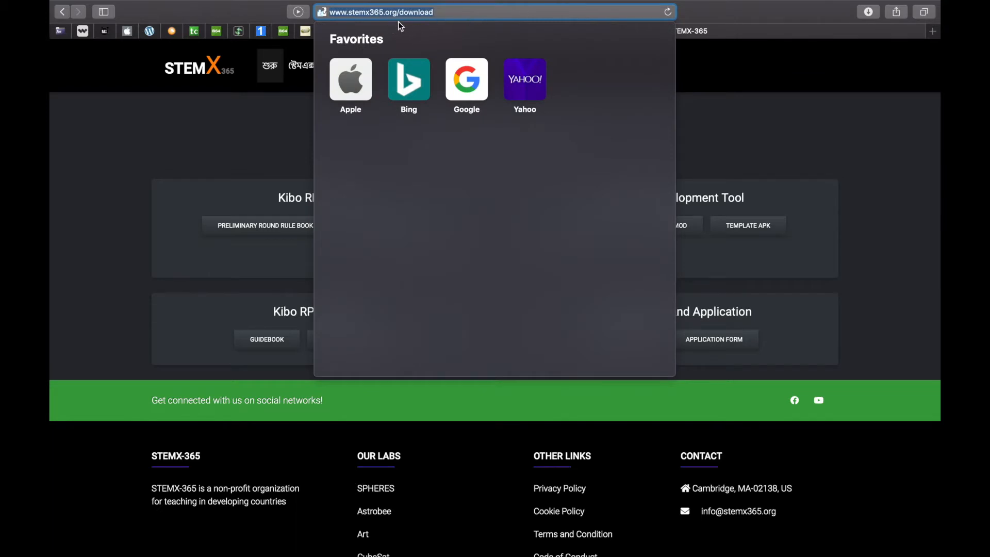
click(784, 106)
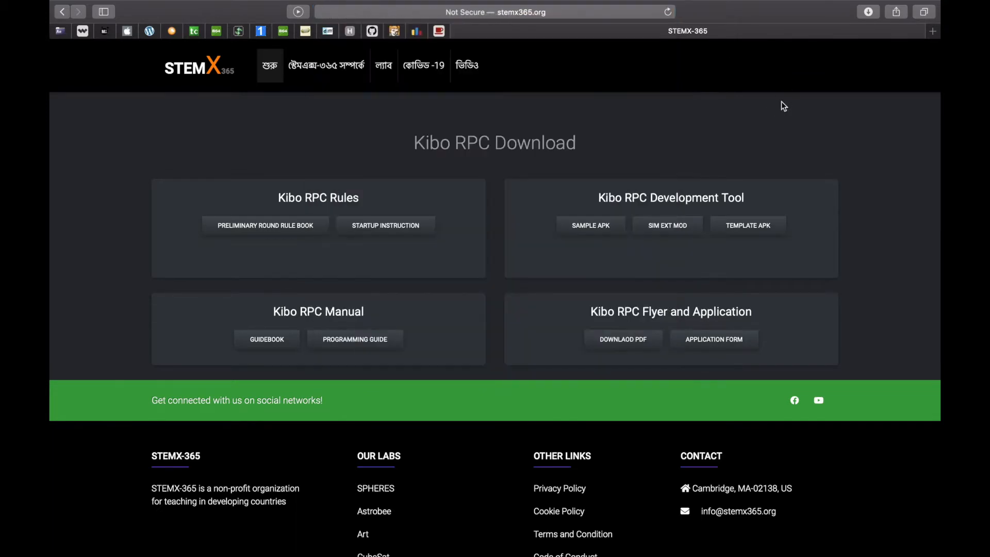
click(372, 347)
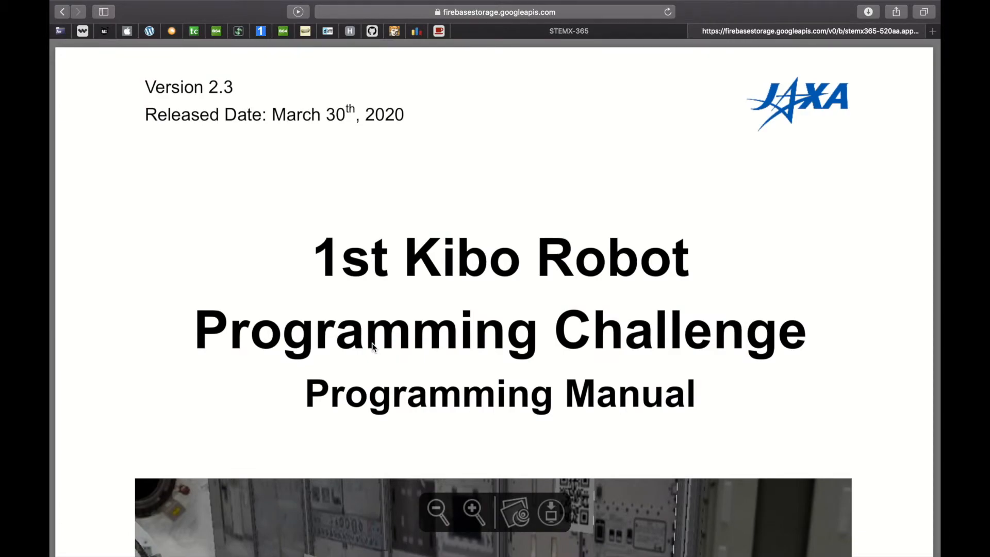
Scroll the manual to section 2.1 Requirements and follow the releases.ubuntu.com/16.04 link
scroll(372, 344, down, 15)
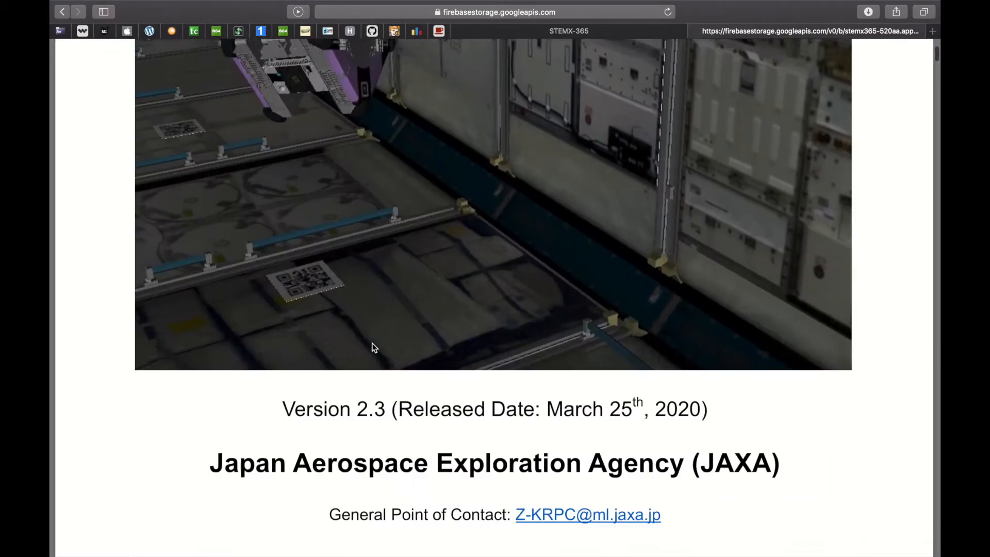
scroll(373, 344, down, 20)
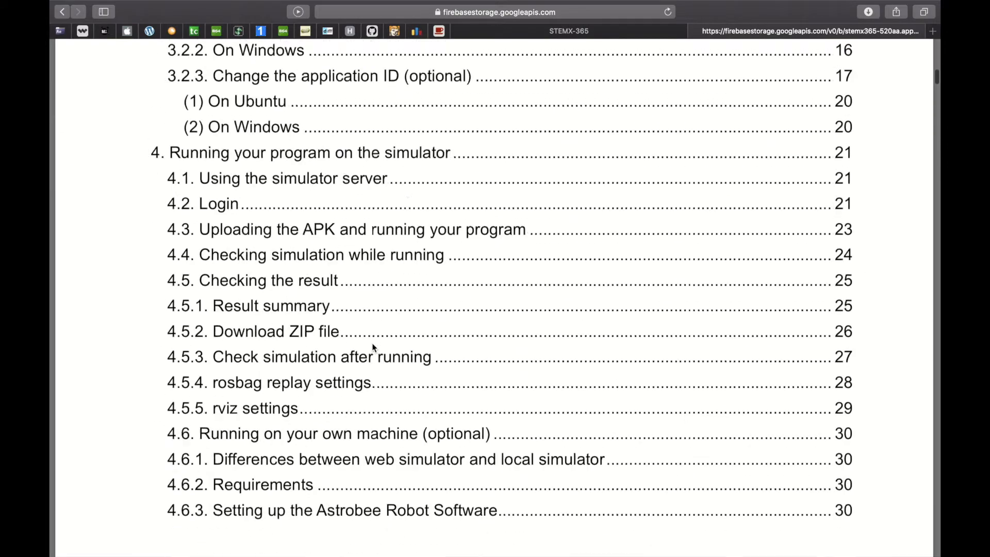
scroll(374, 348, down, 20)
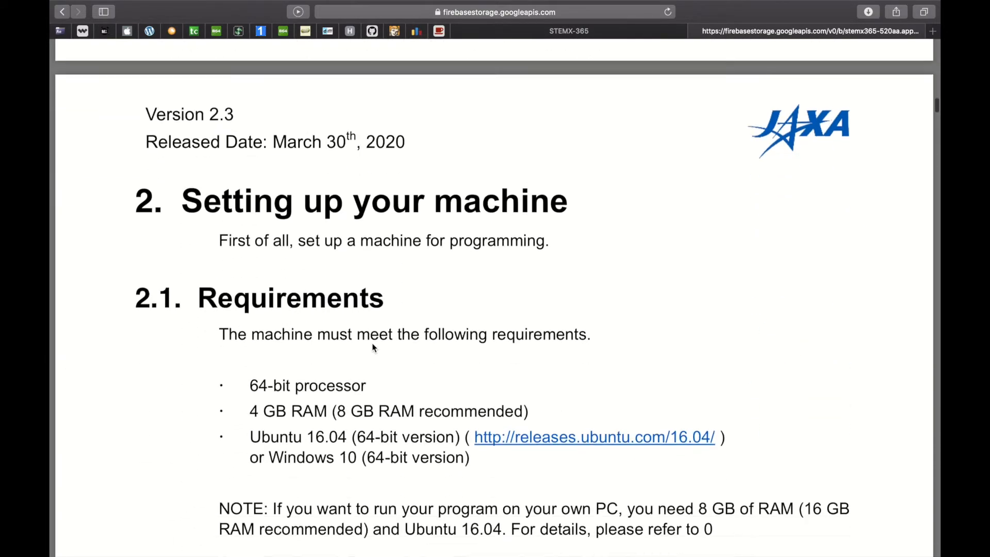
scroll(372, 344, up, 2)
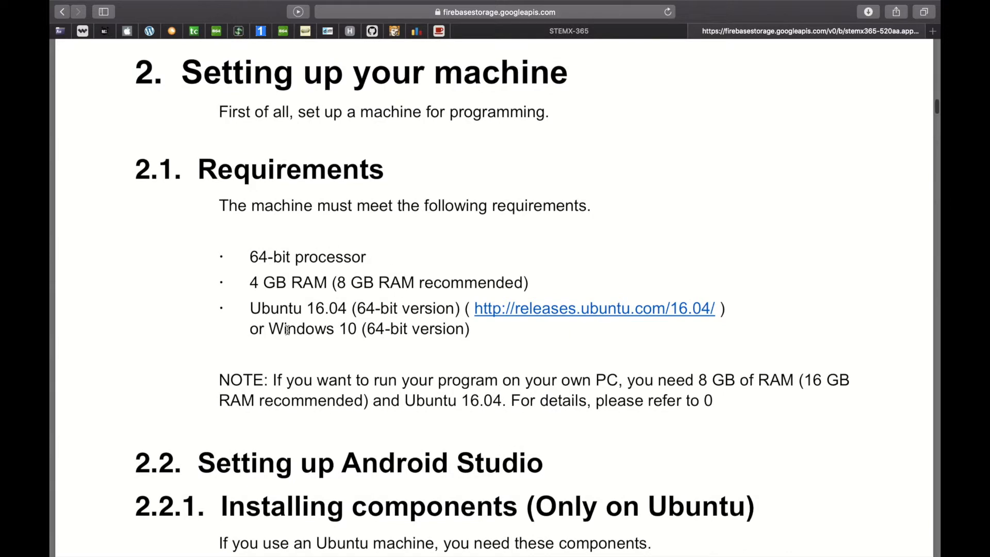
scroll(288, 330, down, 3)
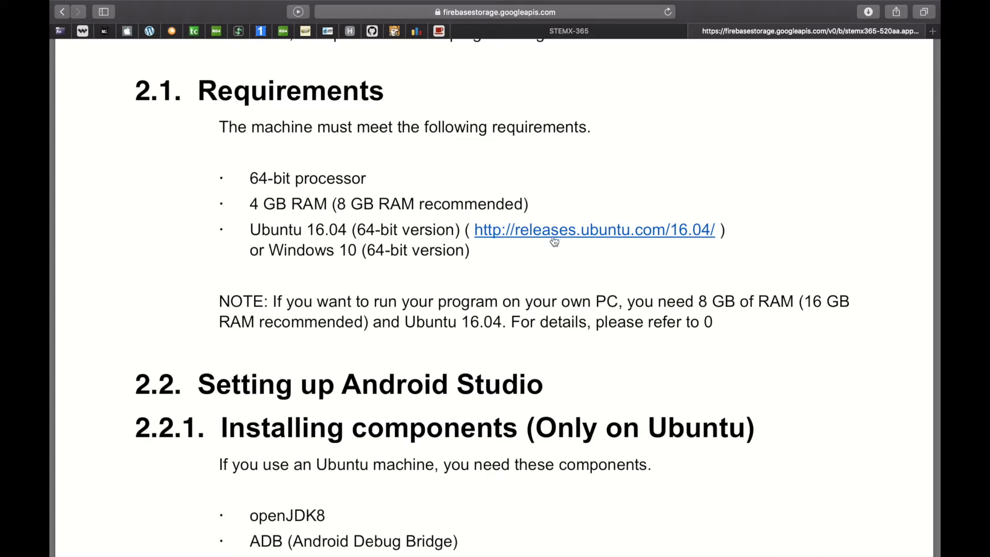
click(660, 233)
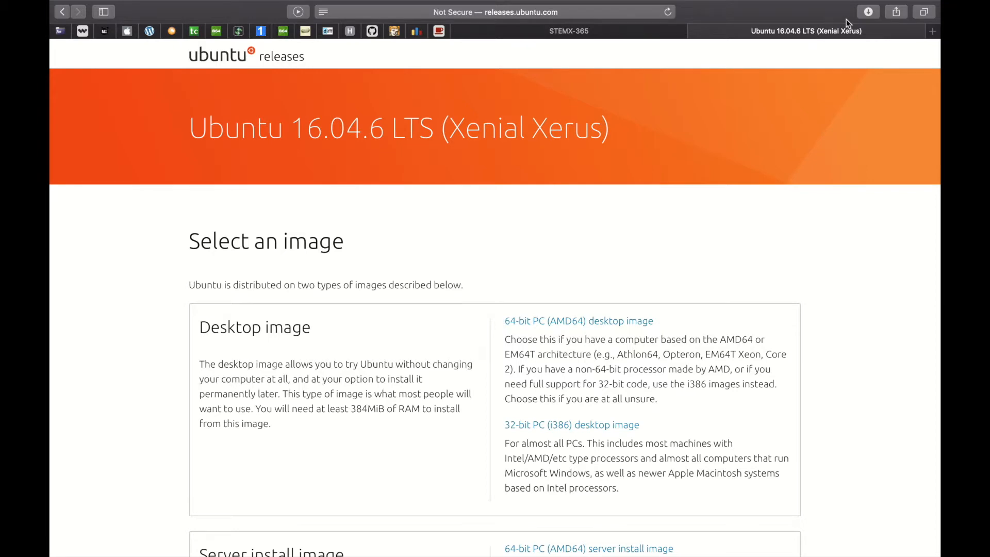
Check the Downloads list for the ubuntu-16.04.6-desktop-amd64.iso download
click(869, 11)
scroll(784, 253, down, 1)
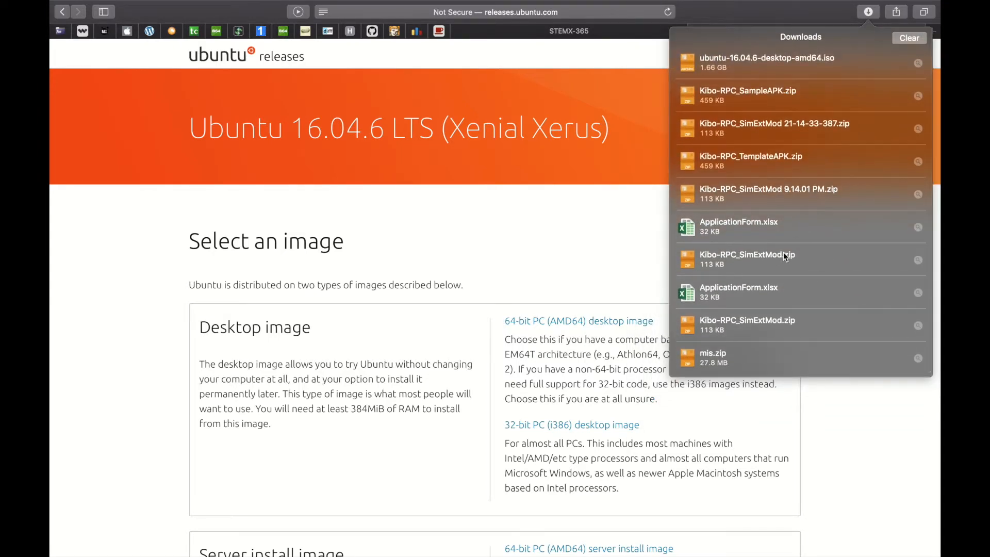
scroll(783, 222, up, 2)
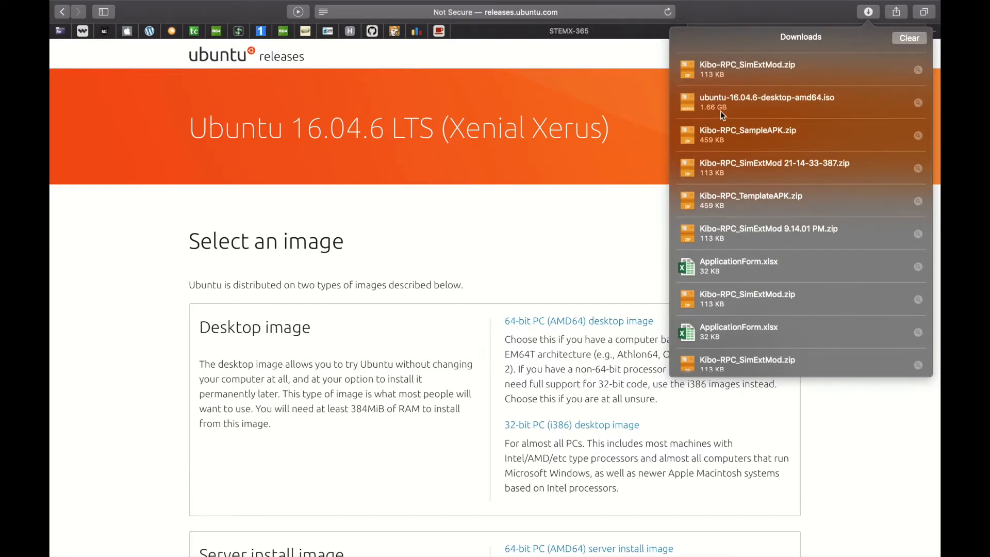
click(578, 240)
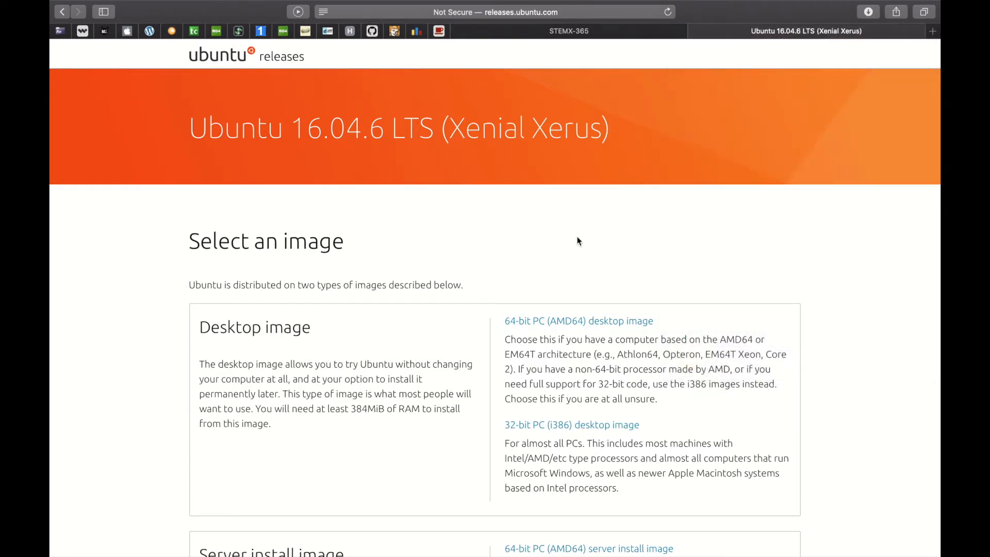
Return to the manual, scroll to section 2.2 Setting up Android Studio, then exit to the desktop
click(62, 16)
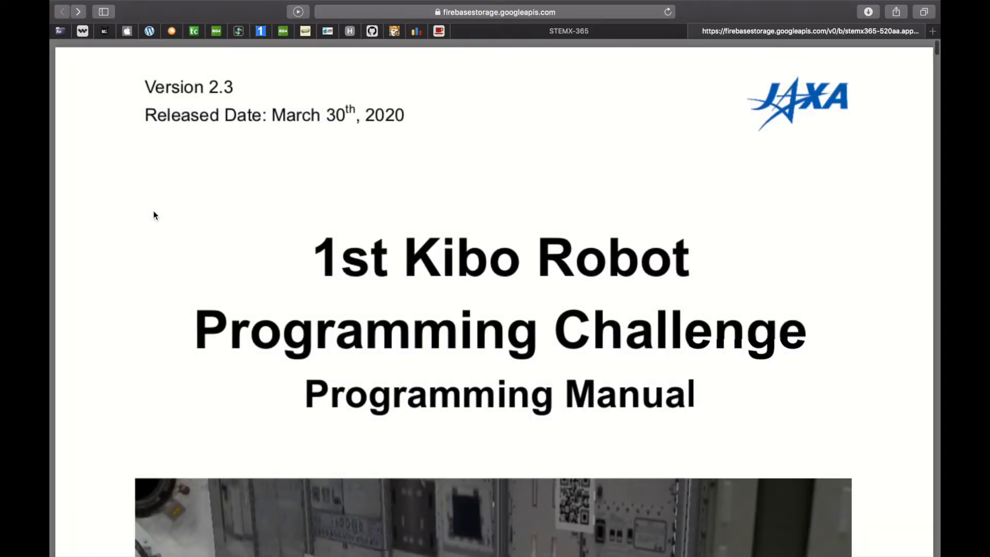
key(ctrl+Up)
click(471, 57)
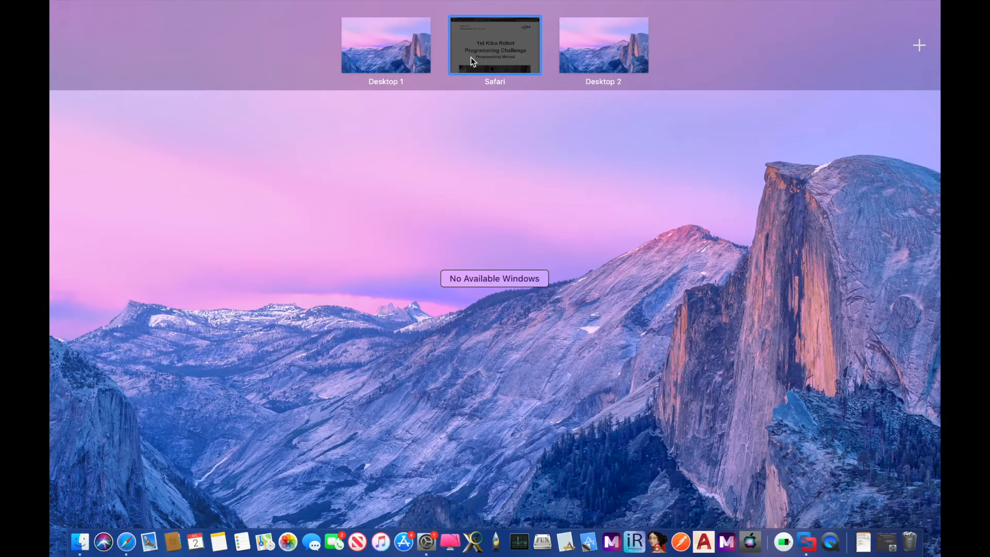
scroll(354, 481, down, 15)
scroll(354, 484, down, 20)
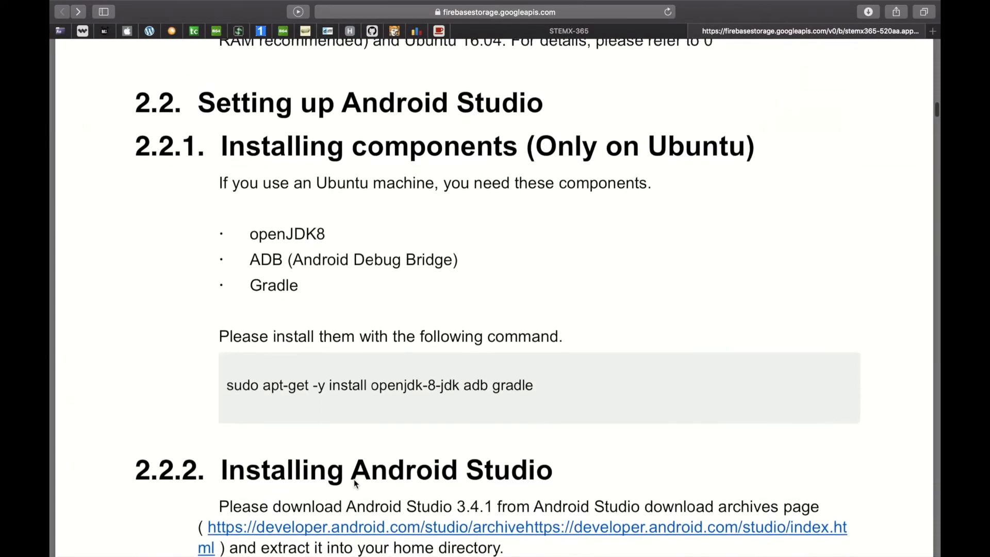
scroll(353, 480, up, 3)
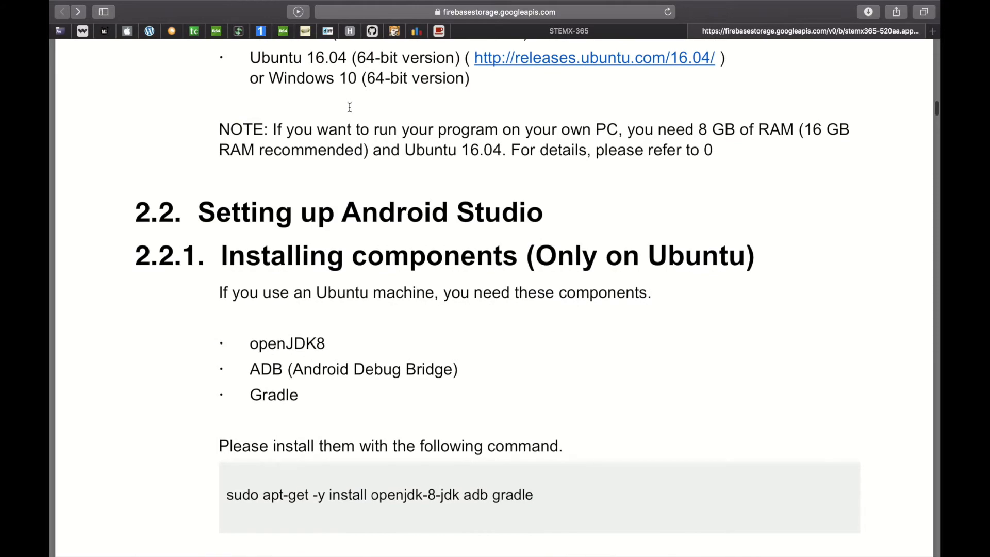
scroll(350, 107, up, 2)
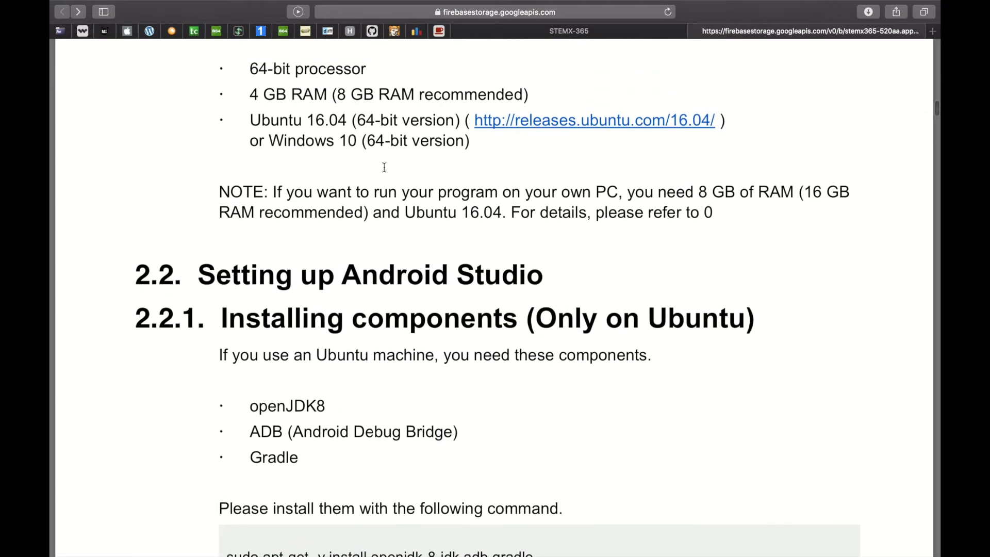
key(F11)
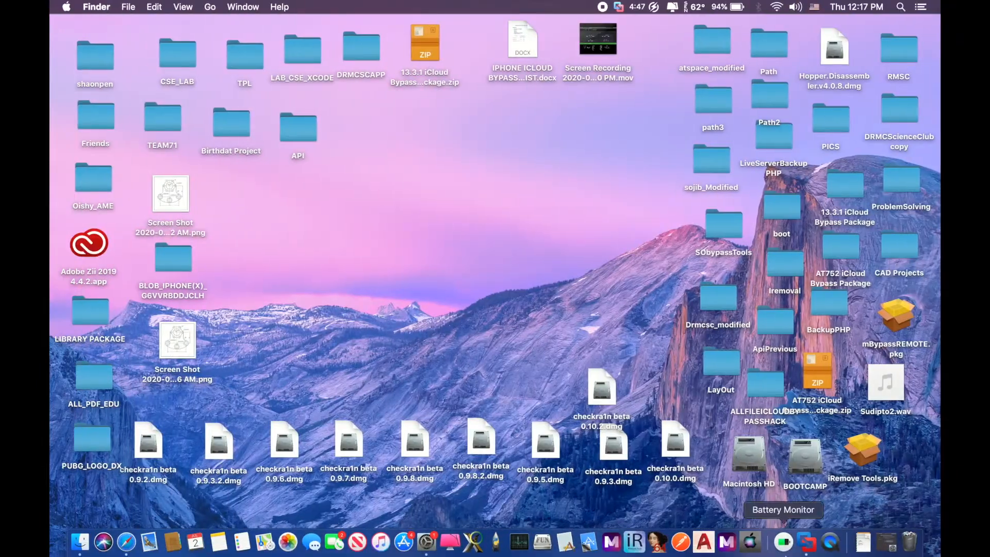
Launch VMware Fusion and start a new virtual machine with File > New
click(809, 551)
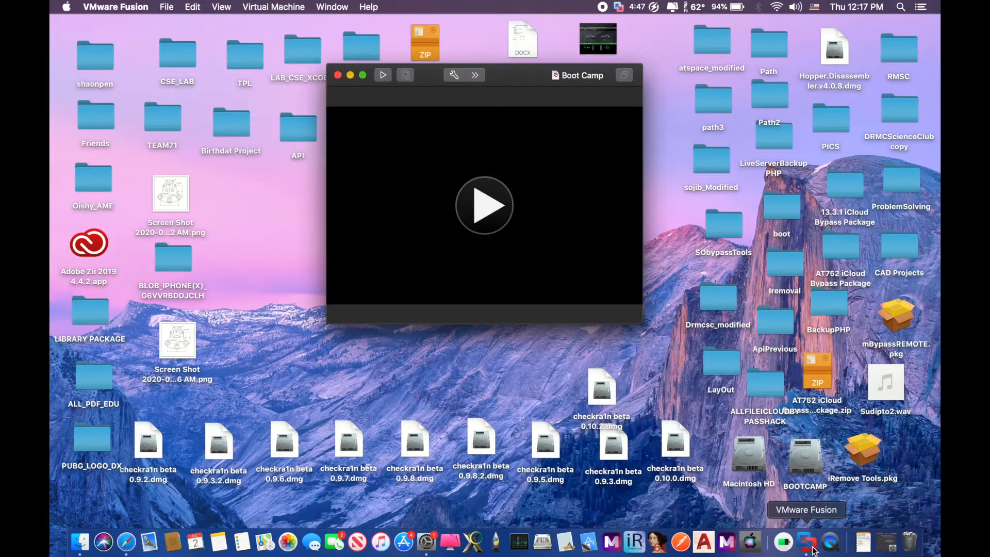
drag(521, 79, 518, 68)
click(162, 8)
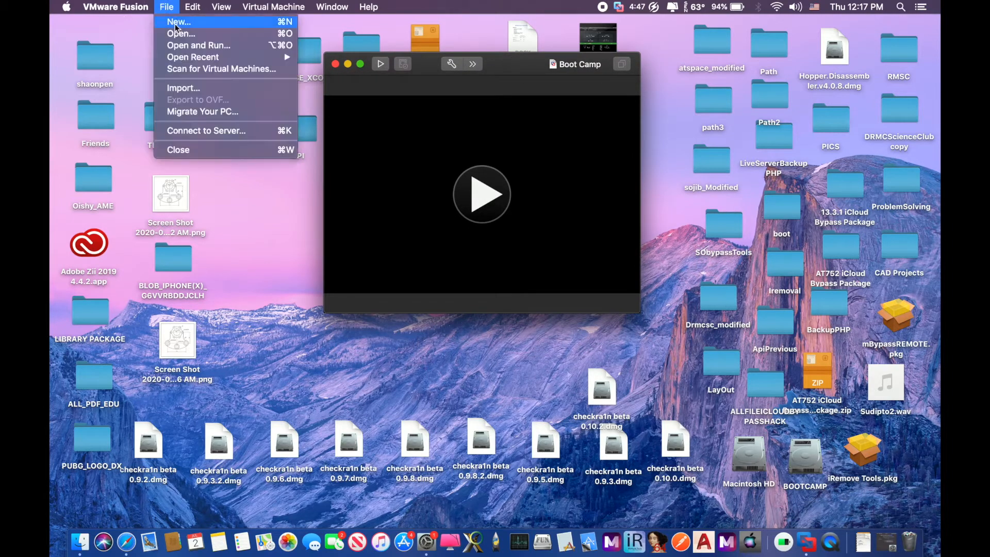
click(176, 28)
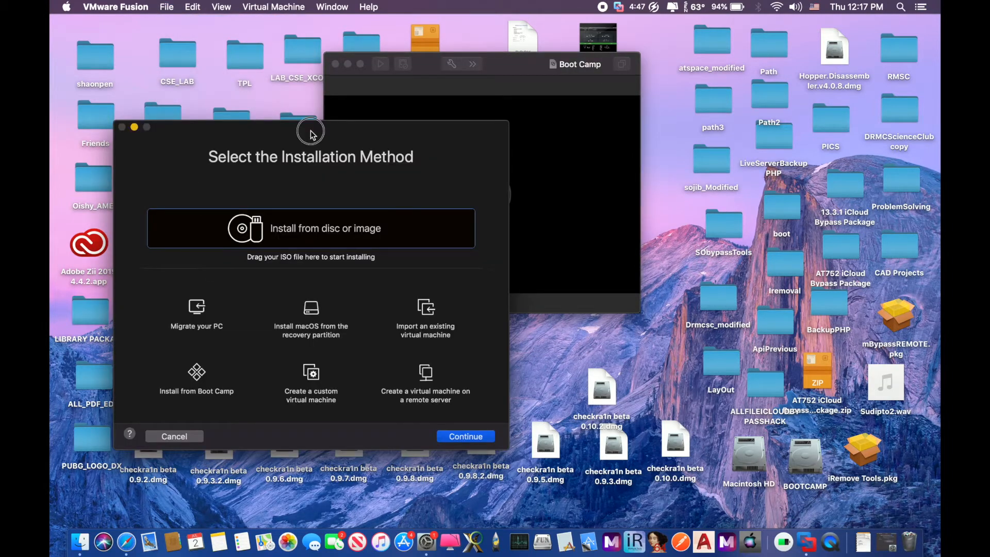
drag(314, 129, 504, 22)
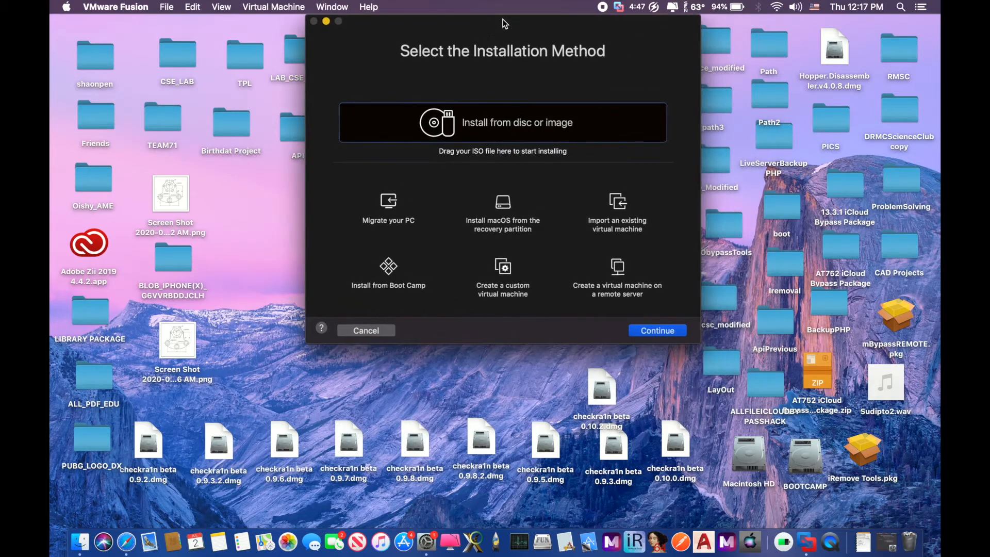
Use ubuntu-16.04.6-desktop-amd64.iso from Downloads as the installation image
click(863, 541)
drag(862, 470, 456, 135)
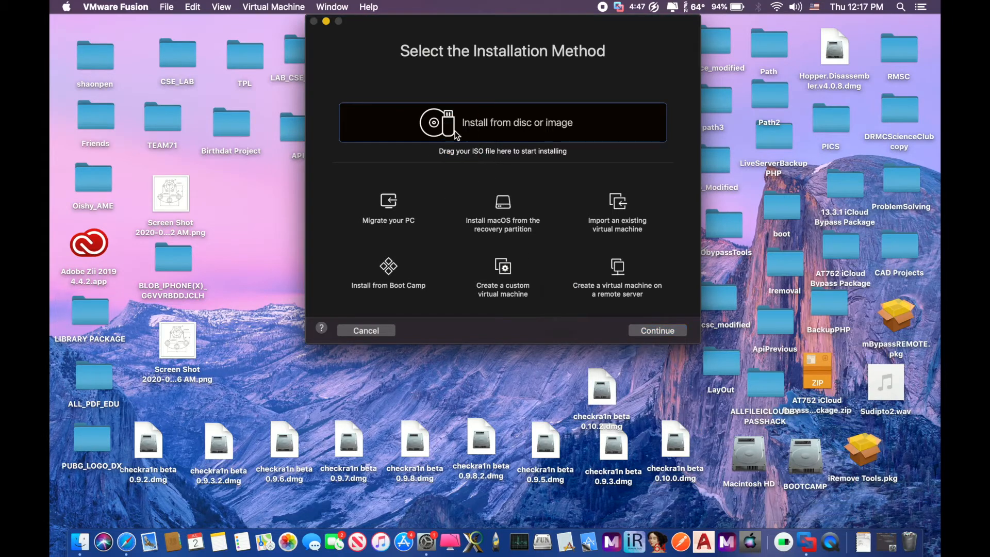
click(667, 333)
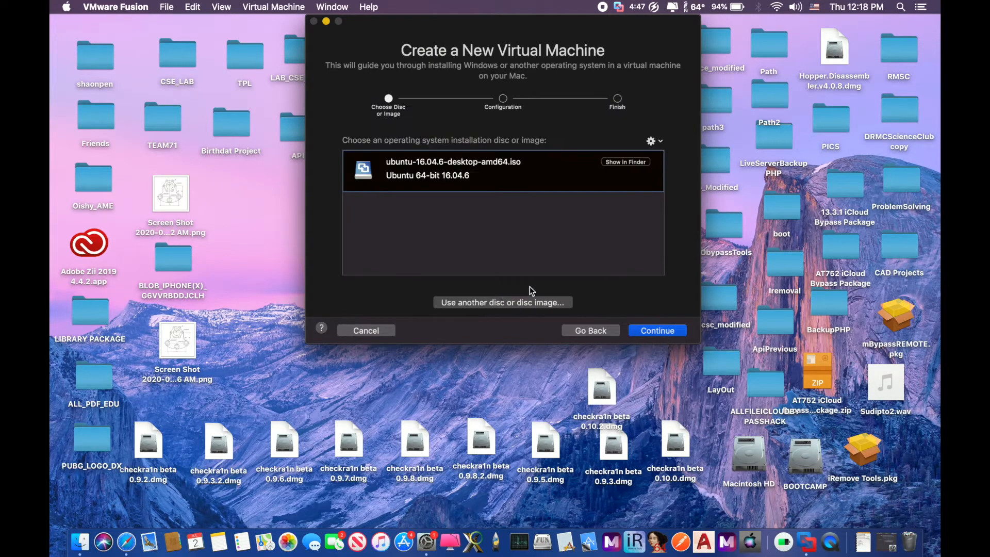
Accept the Ubuntu 16.04.6 image and set the Easy Install display name to 'user'
click(663, 332)
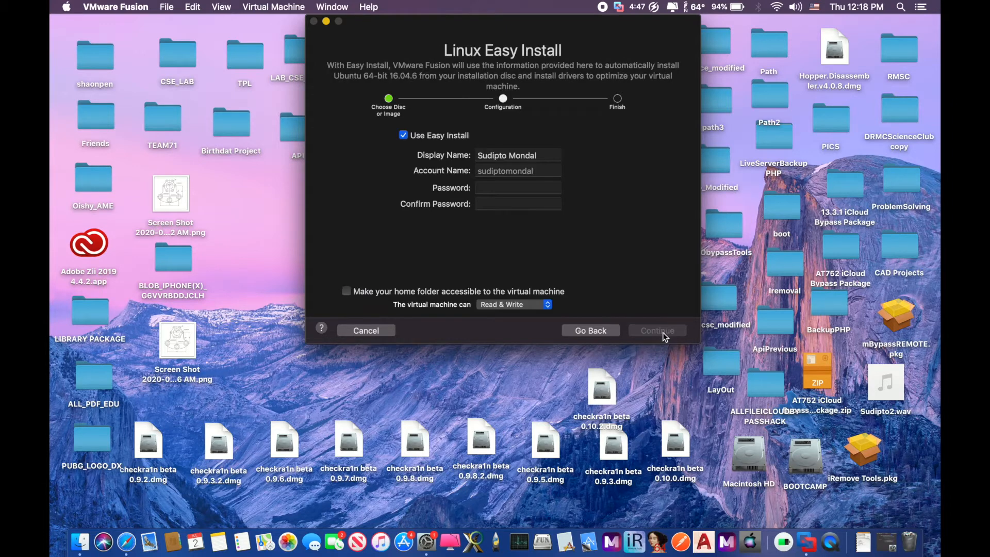
click(541, 155)
drag(541, 156, 478, 162)
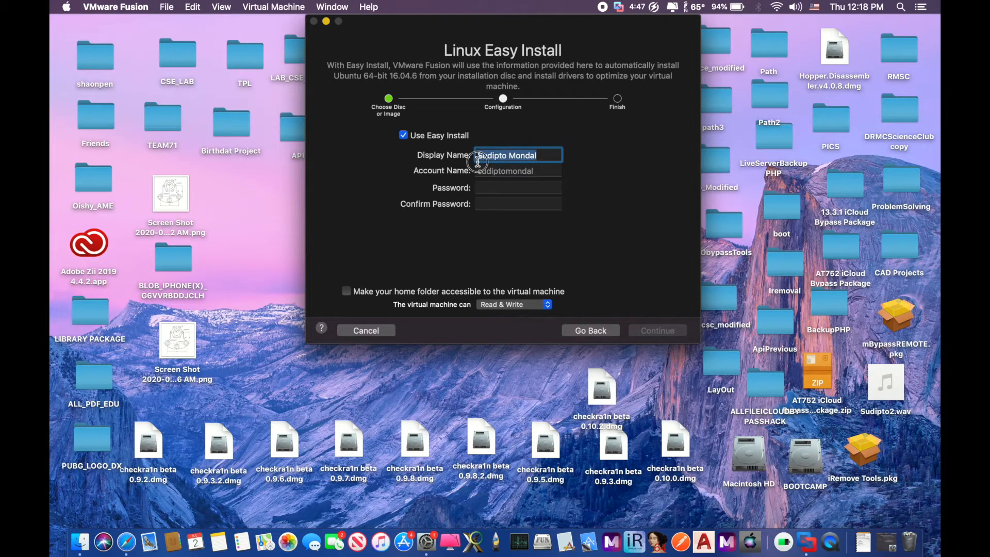
text(user)
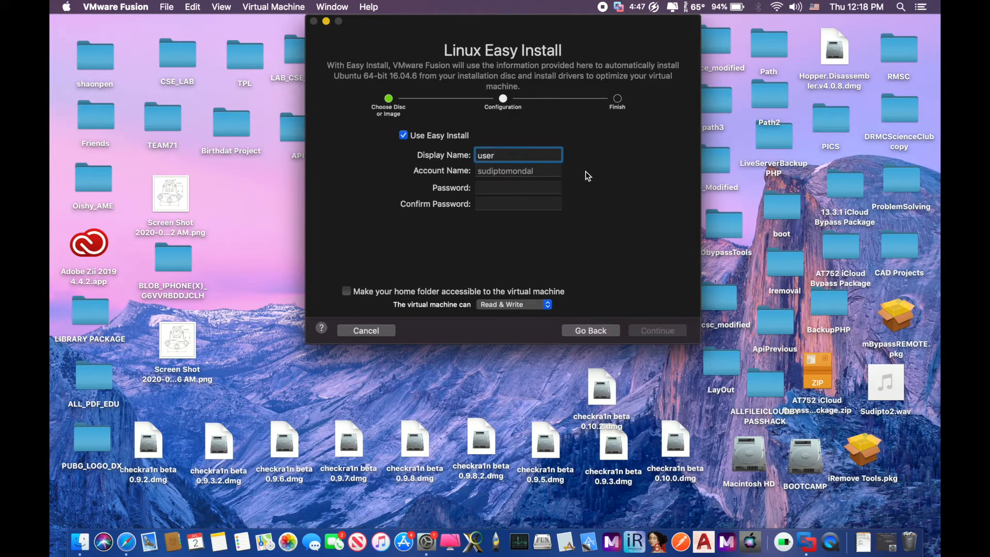
Enter and confirm the account password, then continue to the Finish summary
click(523, 188)
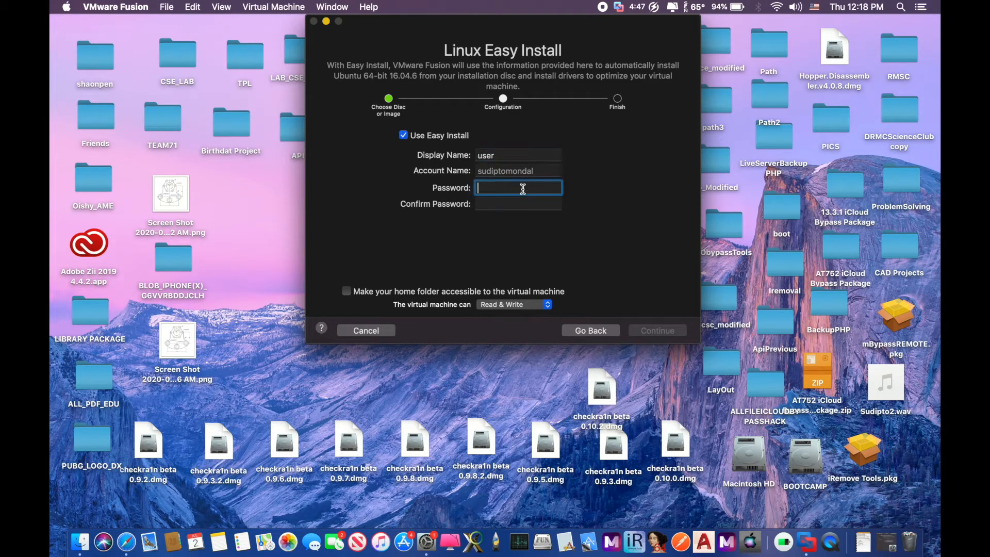
text(1234)
click(518, 206)
text(1234)
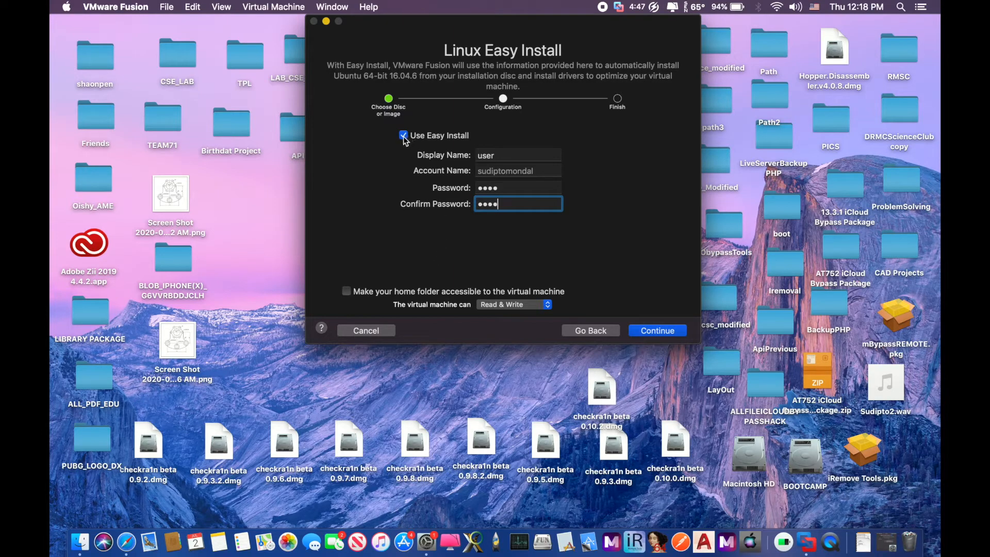
click(655, 332)
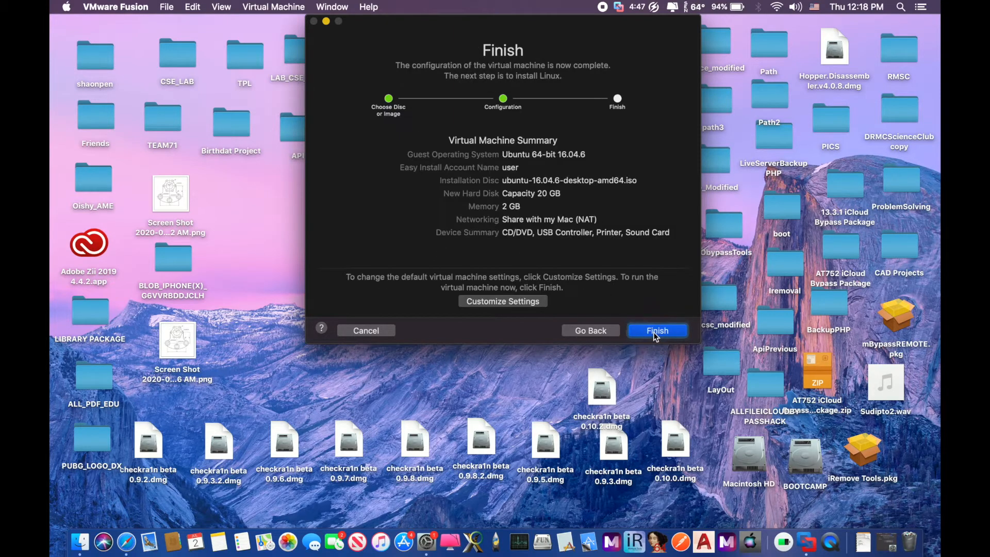
Save the VM under its default name and resize its SCSI hard disk to 14 GB
click(492, 305)
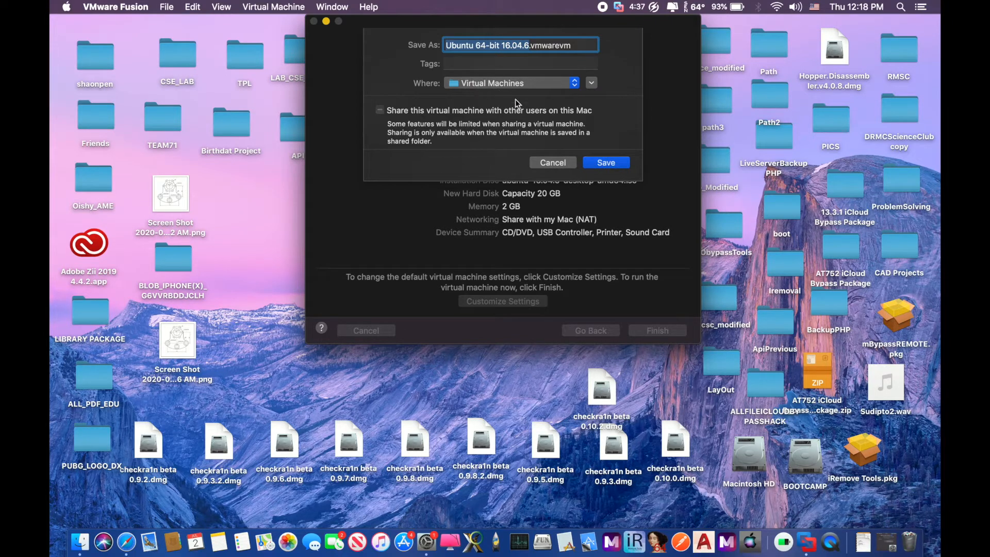
click(601, 164)
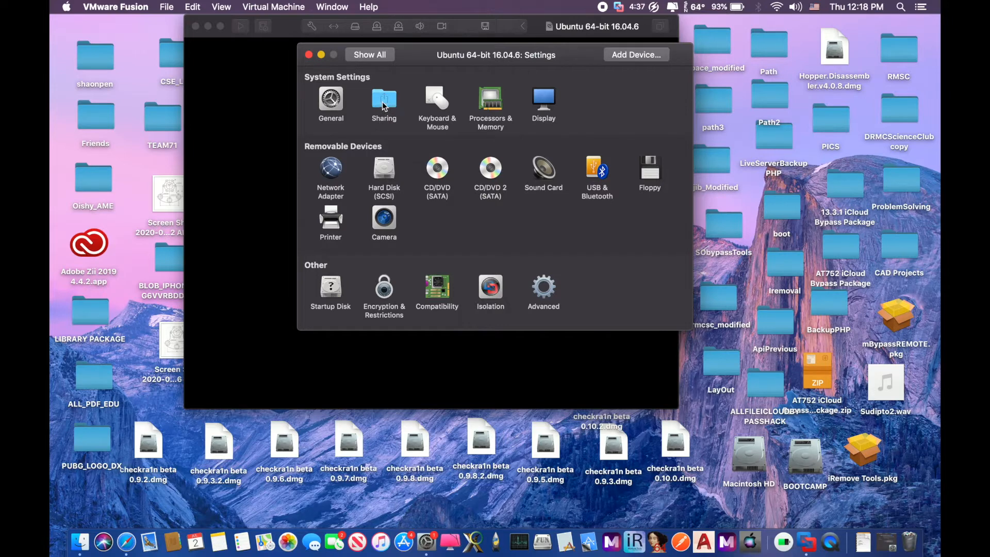
click(384, 168)
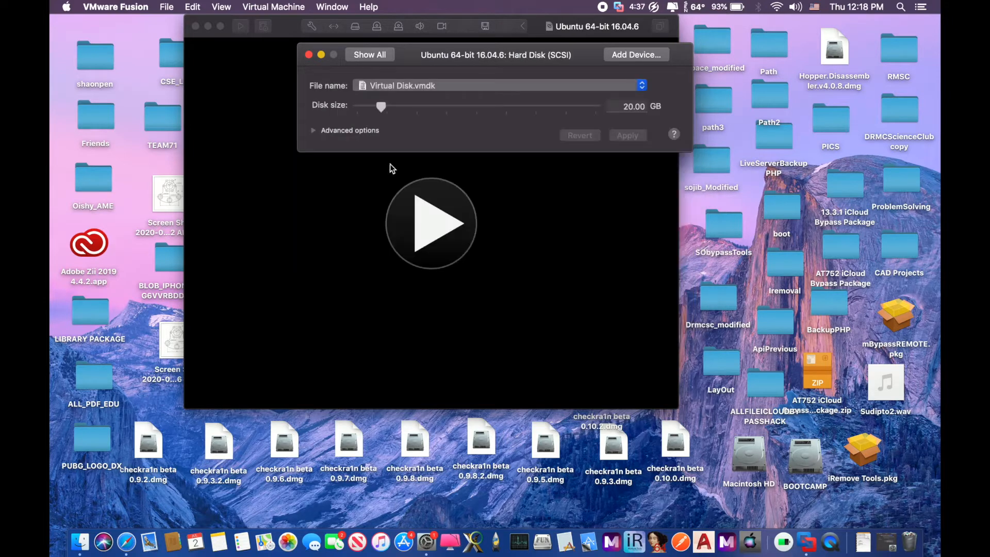
drag(382, 106, 374, 106)
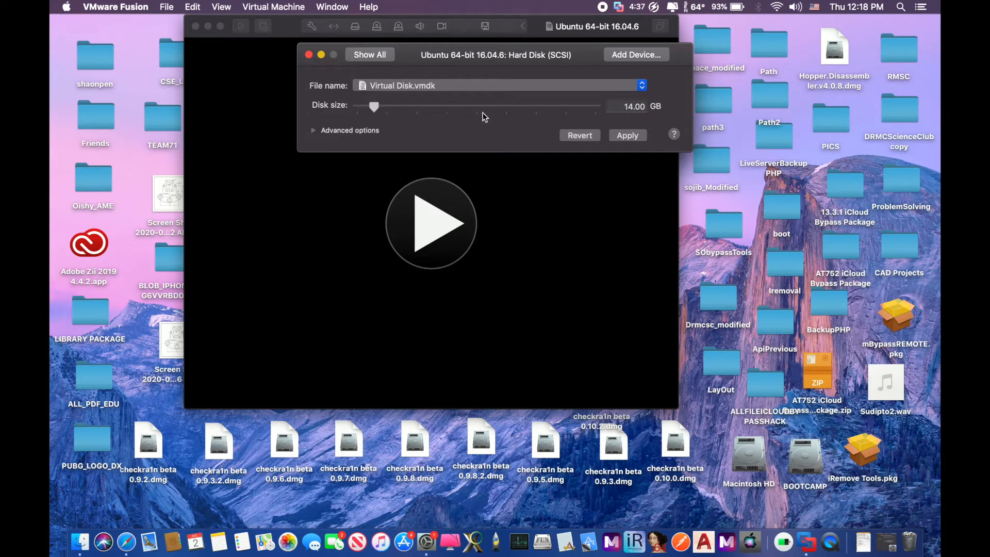
click(622, 136)
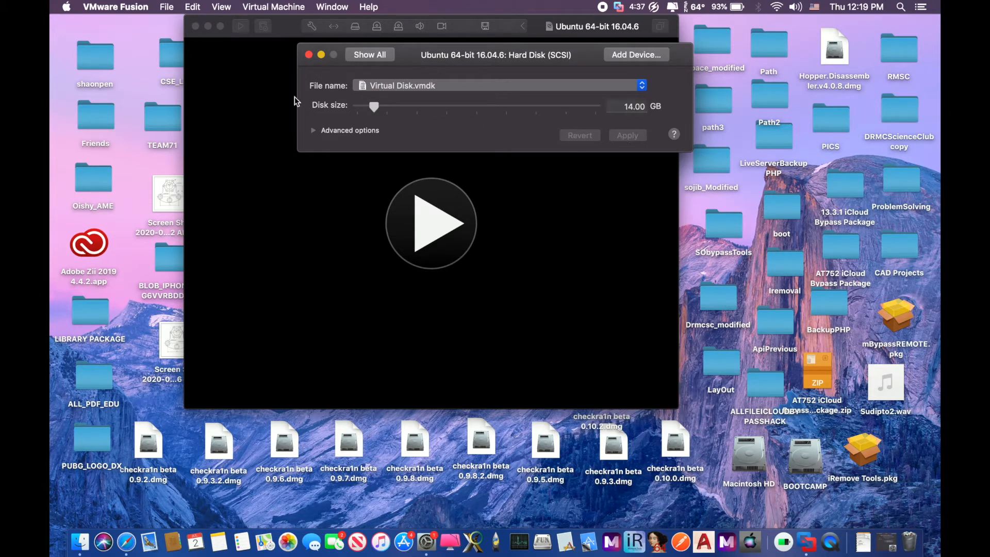
click(482, 220)
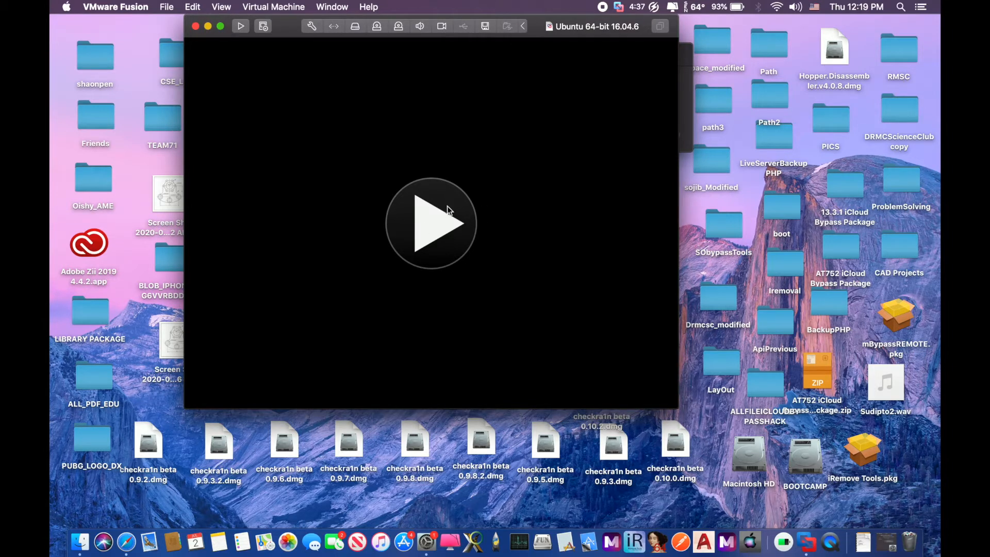
Boot the Ubuntu VM in full screen and let the installation run to the login screen
click(445, 216)
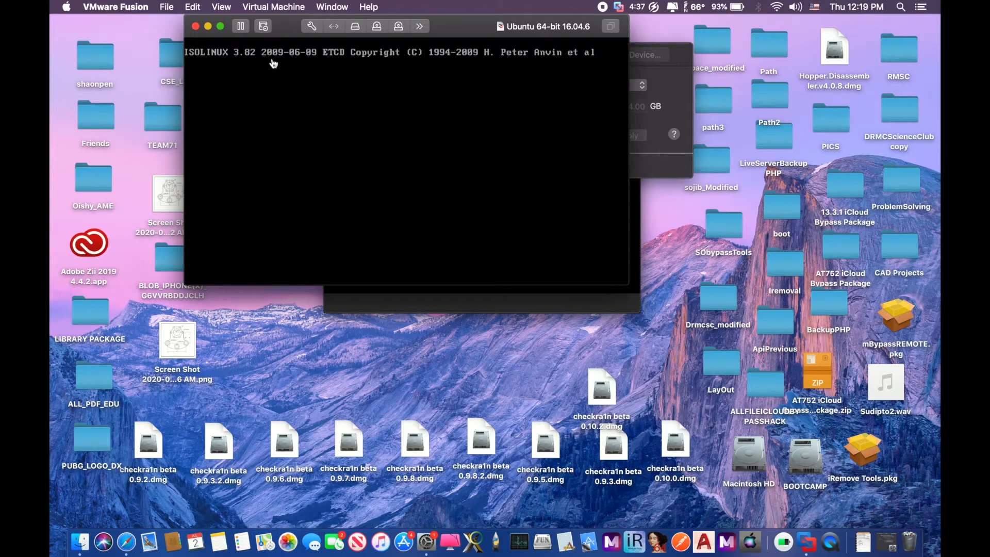
click(221, 27)
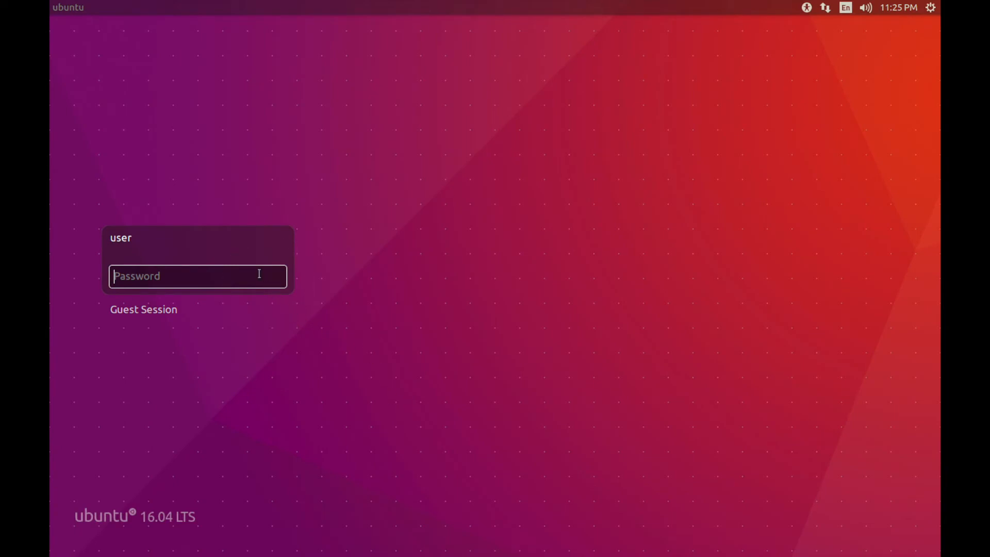
Log in with the account password, then show and dismiss the Super-key shortcuts overlay
text(****)
key(Return)
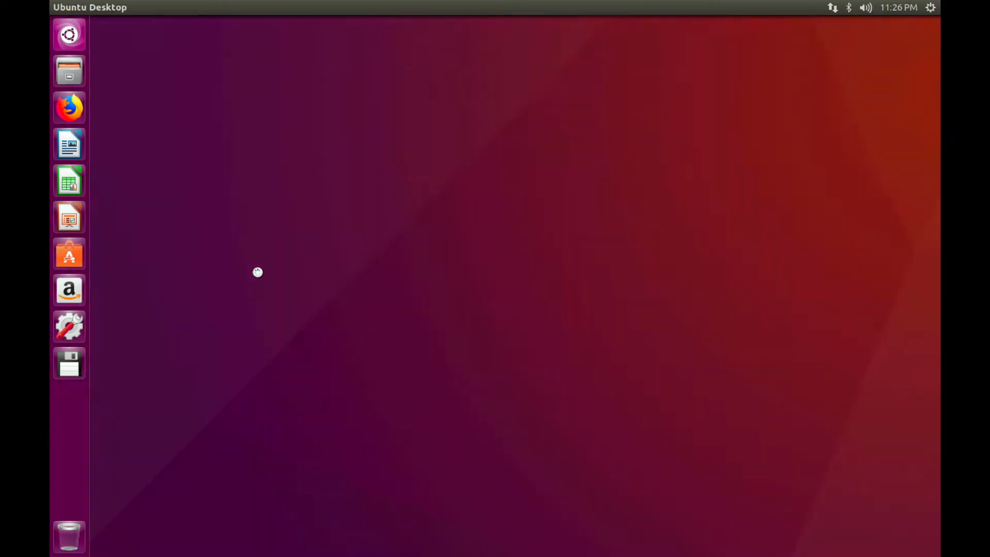
key(super)
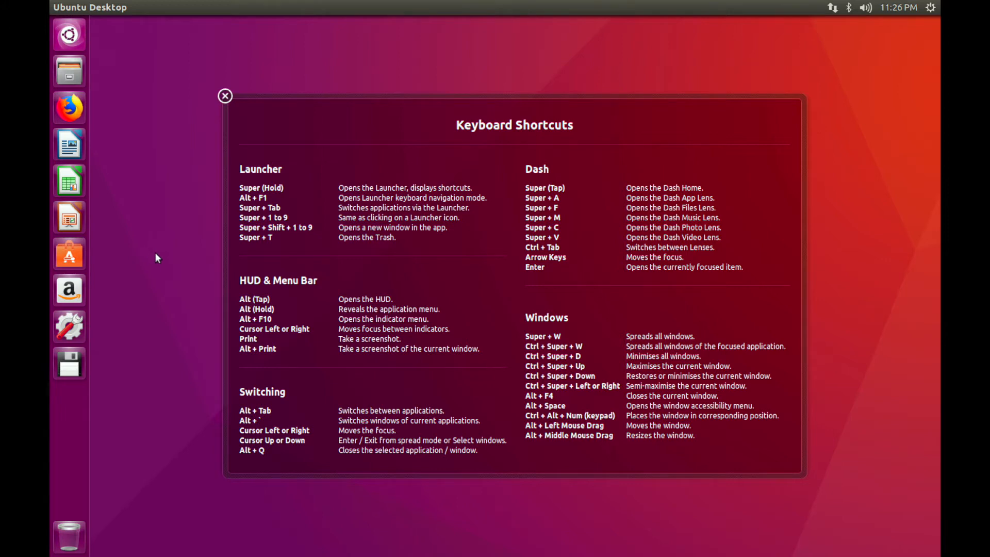
click(224, 96)
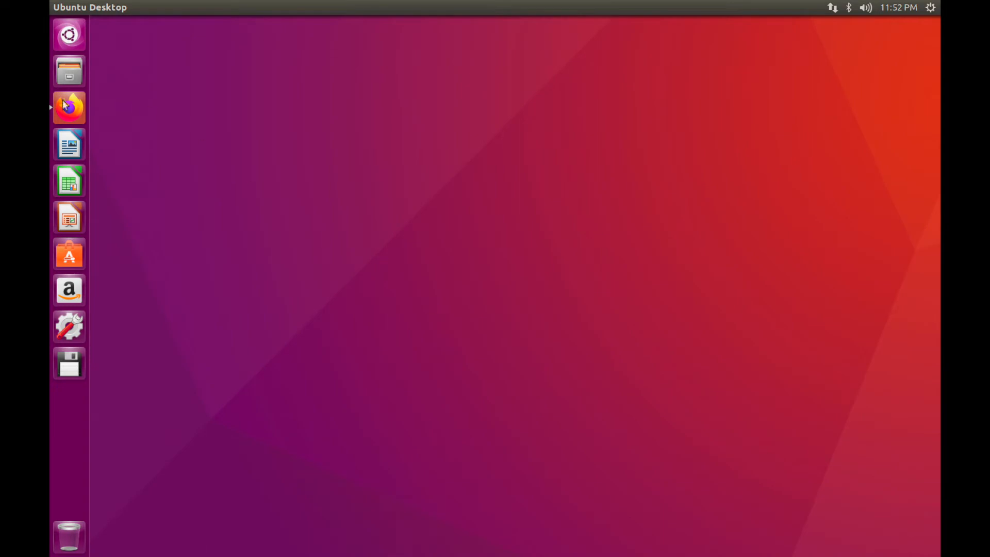
Open the Kibo RPC Programming Guide in Firefox and scroll to section 2.2.1
click(60, 107)
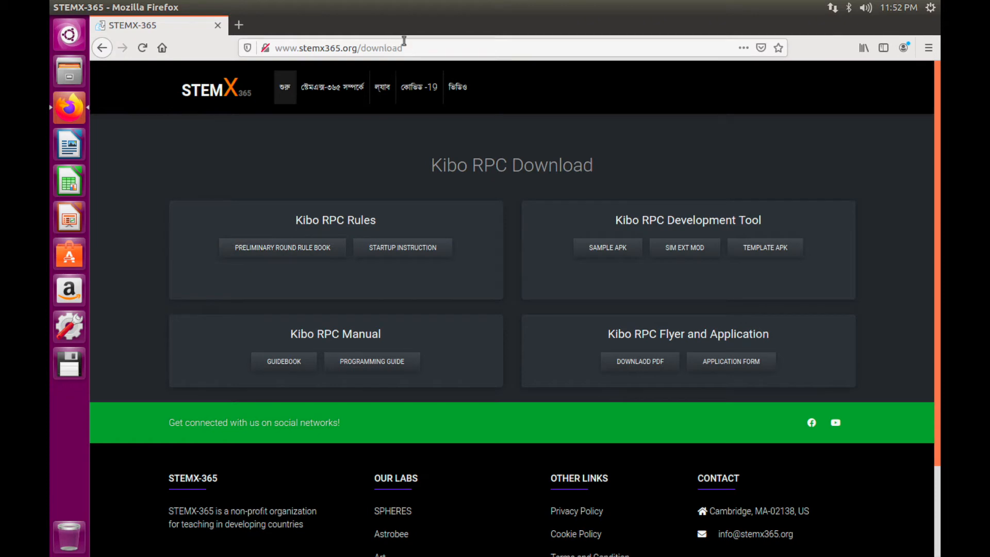
click(347, 358)
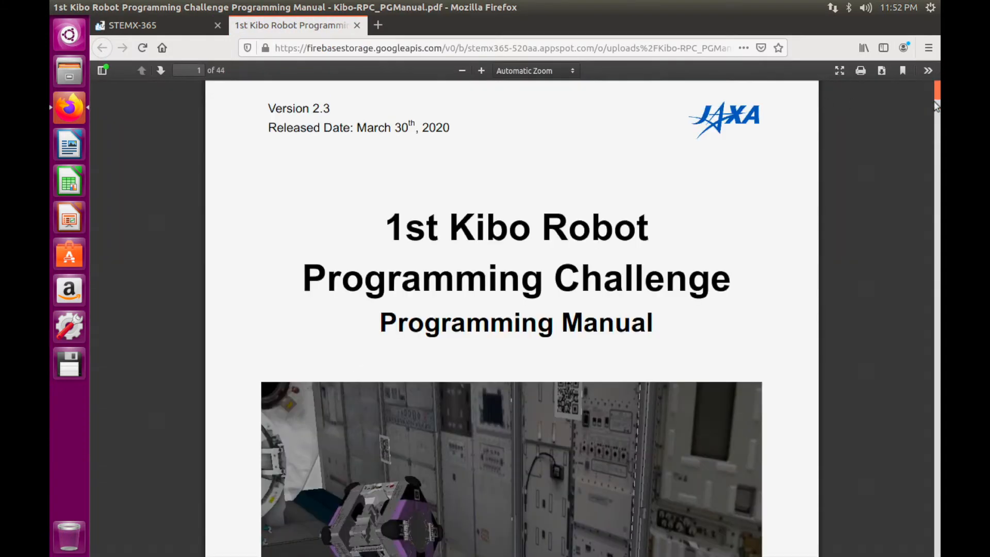
drag(931, 84, 481, 352)
scroll(480, 350, down, 5)
scroll(725, 367, up, 10)
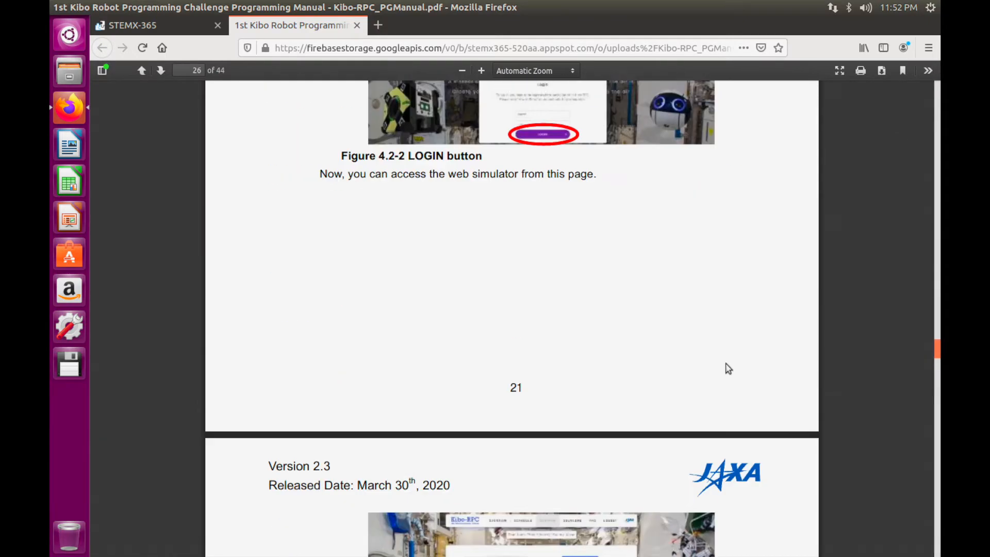
drag(934, 336, 927, 131)
scroll(549, 397, down, 5)
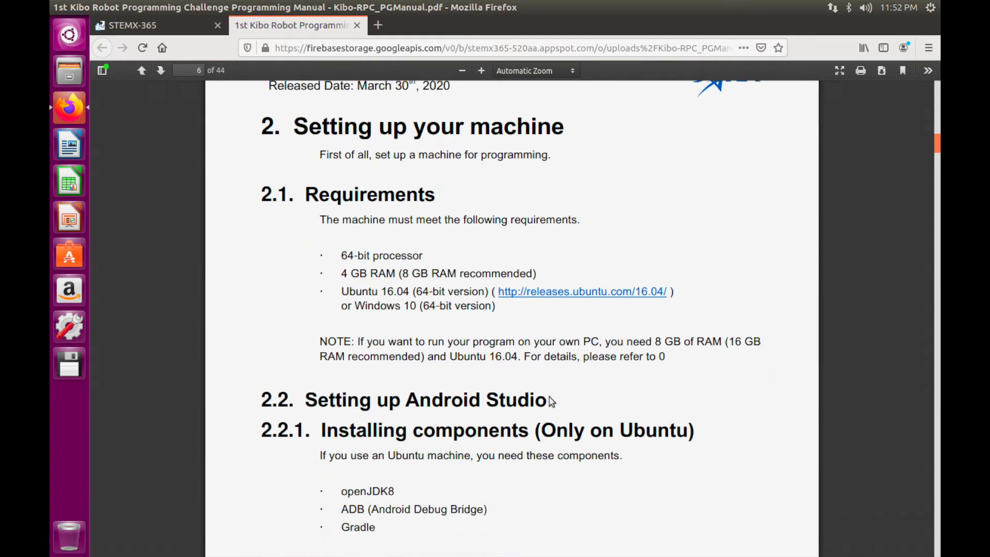
scroll(363, 447, down, 3)
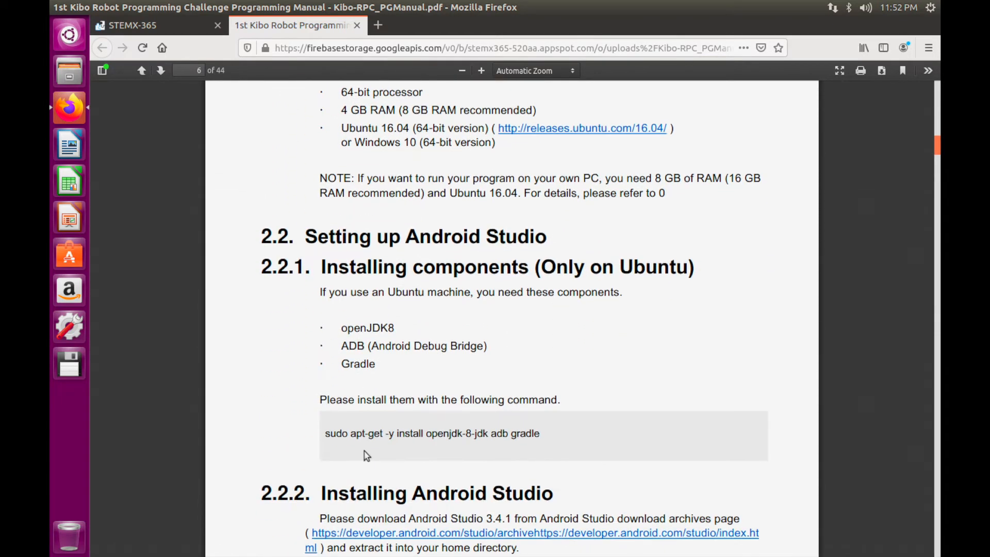
scroll(367, 456, down, 2)
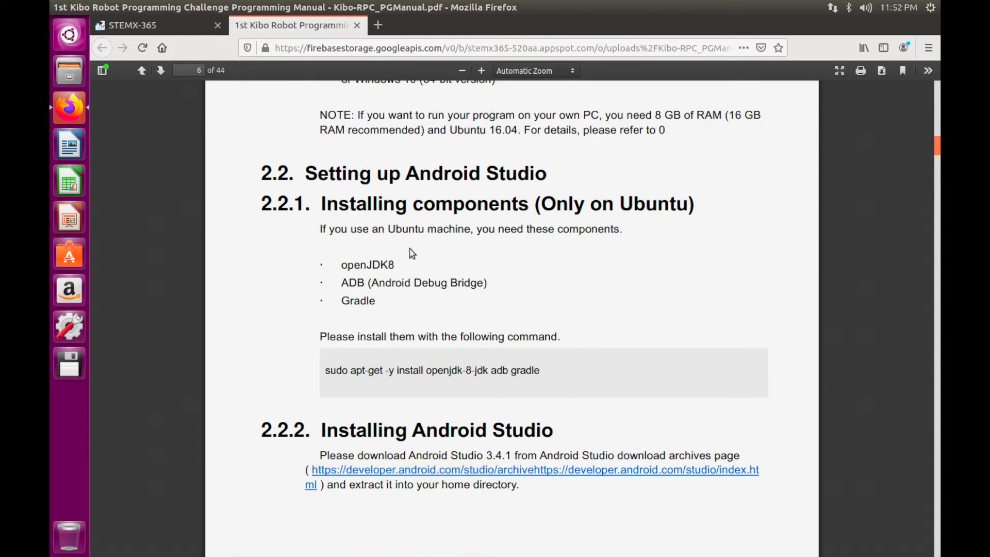
Copy the apt-get install command for openjdk-8-jdk, adb and gradle
click(319, 362)
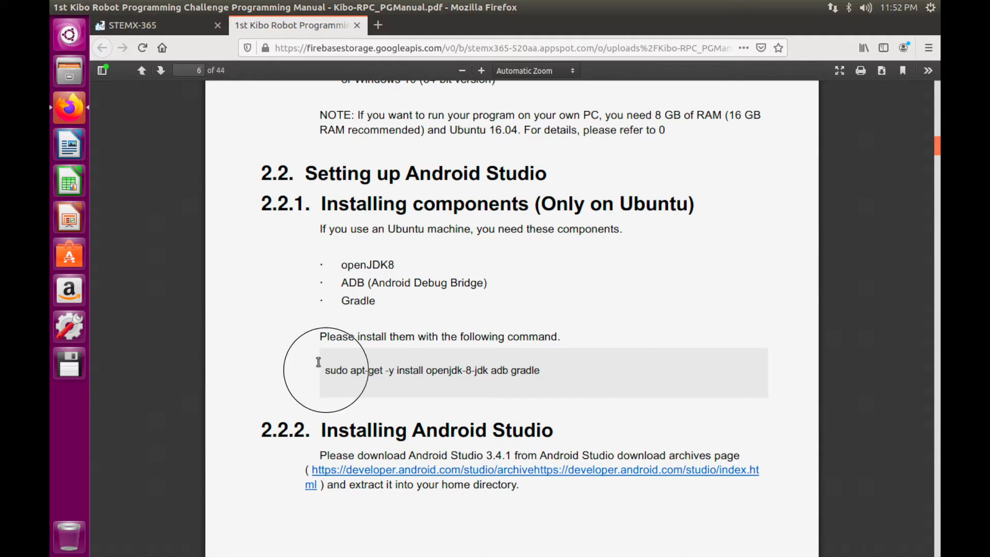
drag(319, 362, 531, 366)
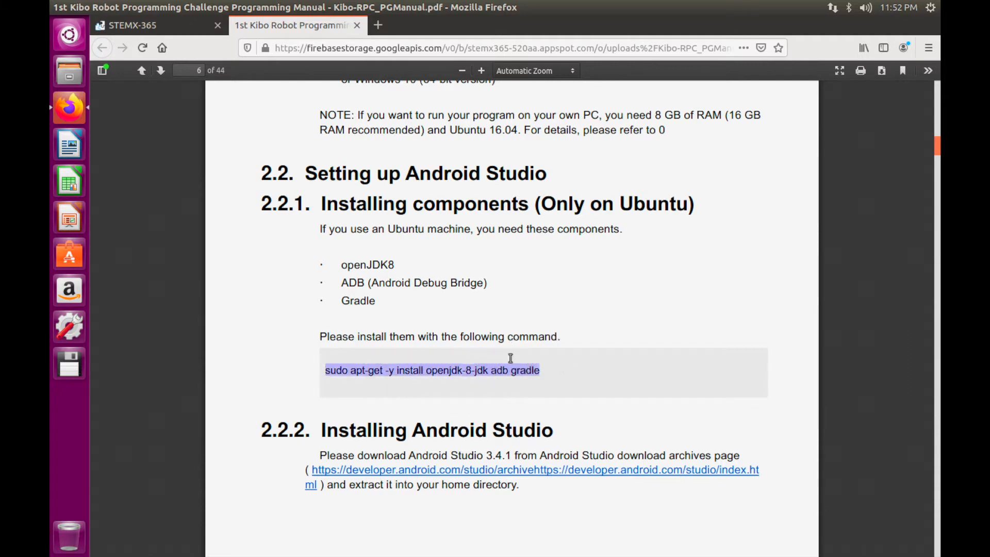
right_click(510, 358)
click(524, 368)
click(69, 34)
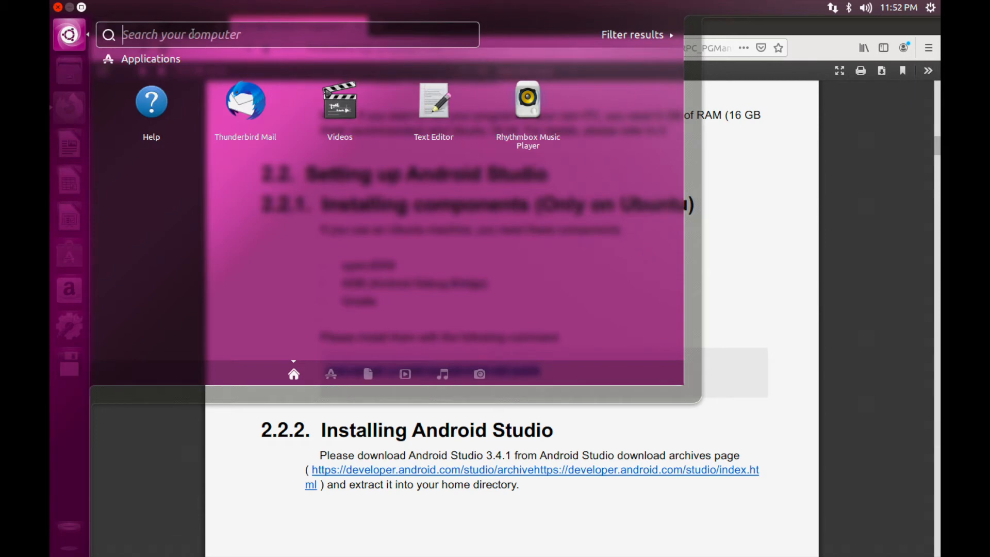
Run the pasted sudo apt-get -y install openjdk-8-jdk adb gradle command in Terminal
text(ter)
click(157, 93)
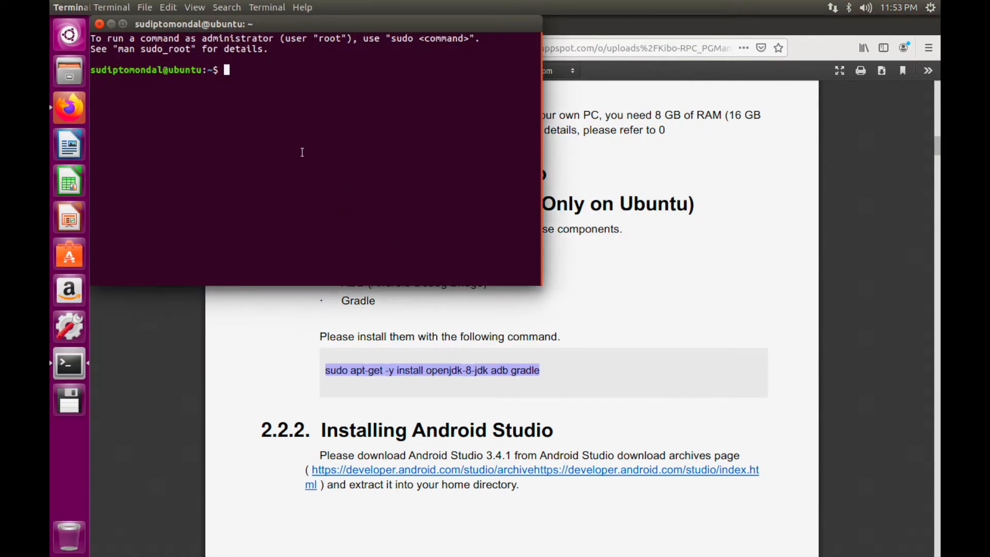
right_click(303, 156)
click(328, 199)
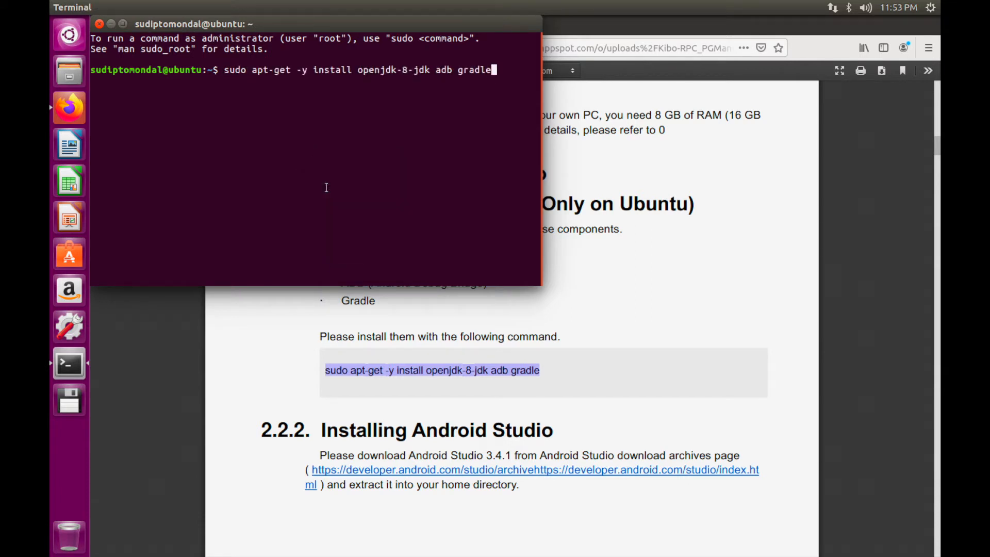
key(Return)
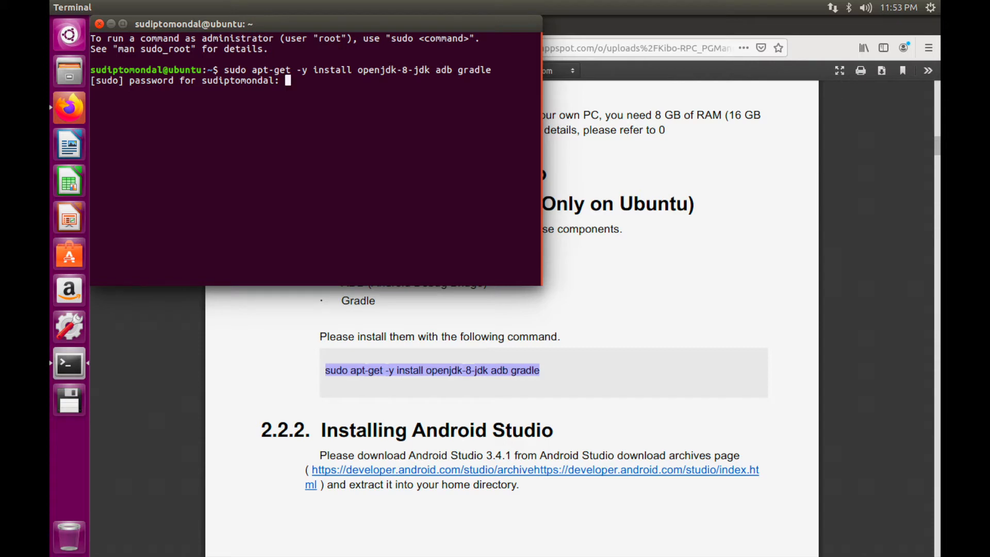
key(Return)
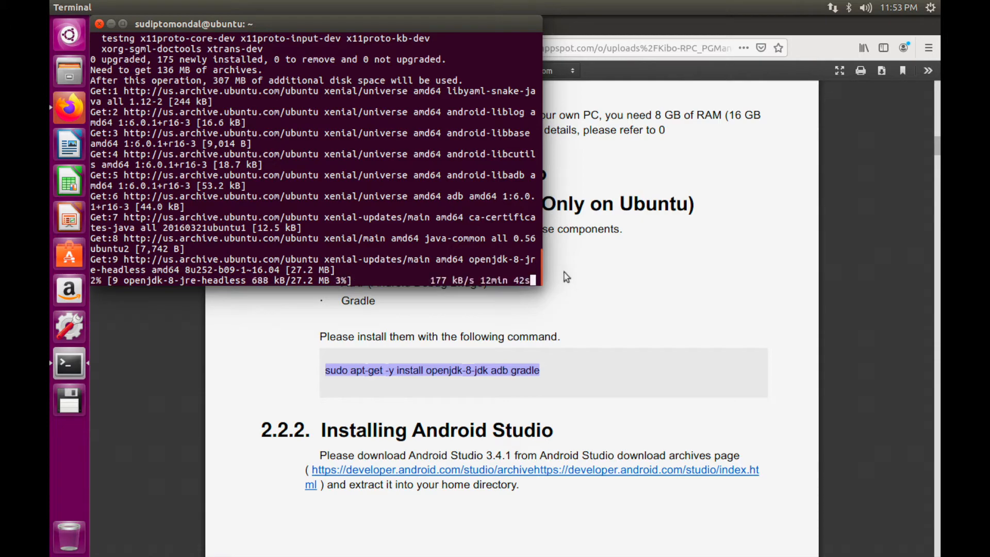
drag(470, 20, 796, 62)
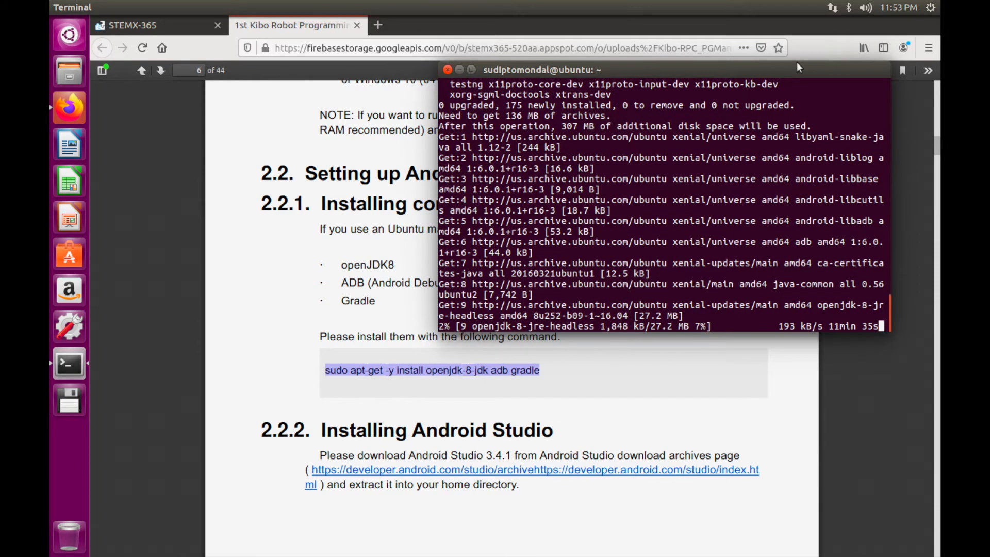
click(767, 64)
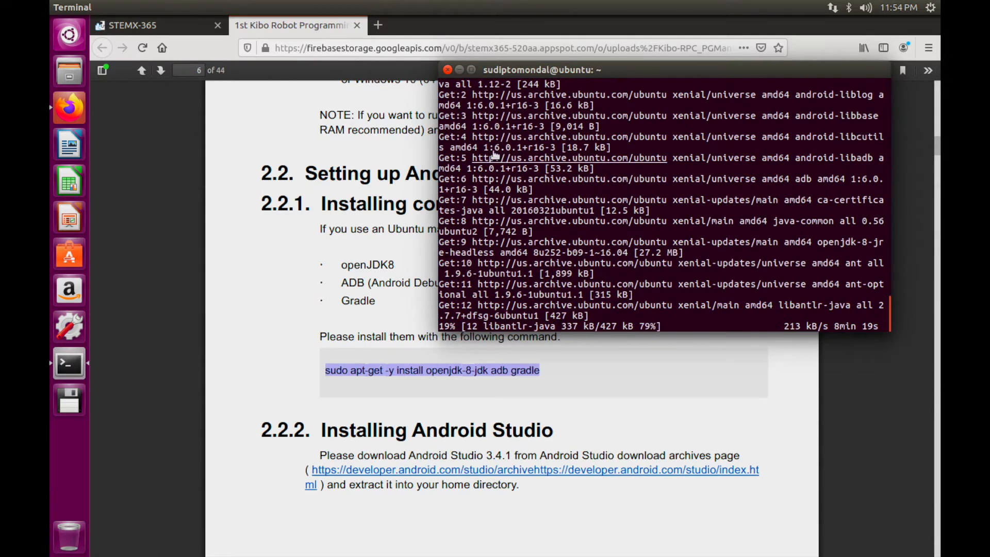
Open the PDF manual's Android Studio download archives link in a new Firefox tab and view it
click(457, 69)
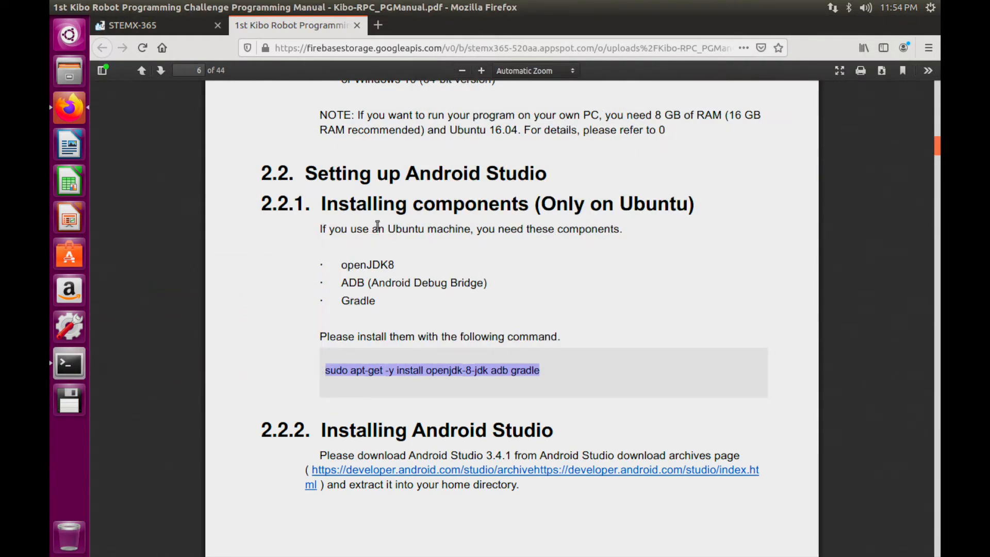
scroll(378, 225, down, 2)
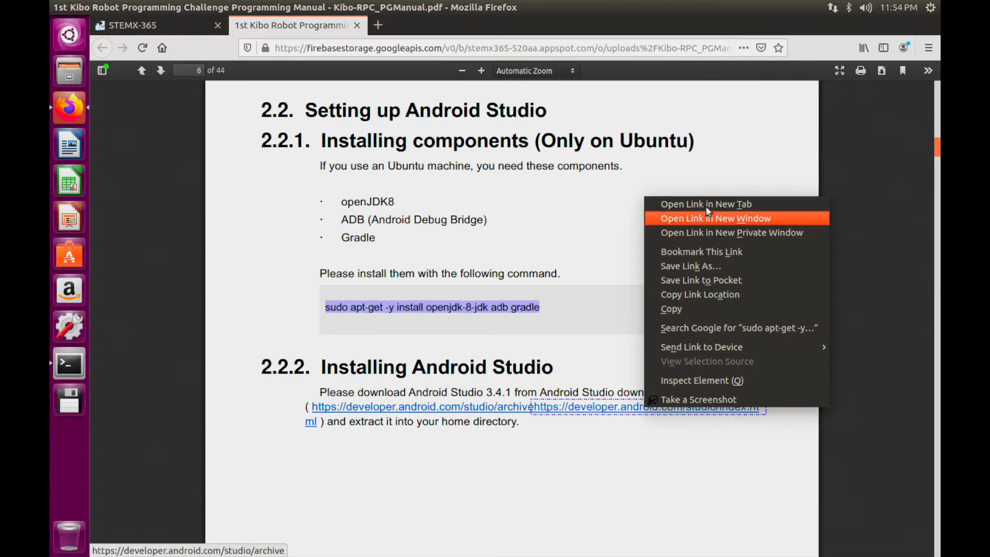
click(706, 205)
click(434, 25)
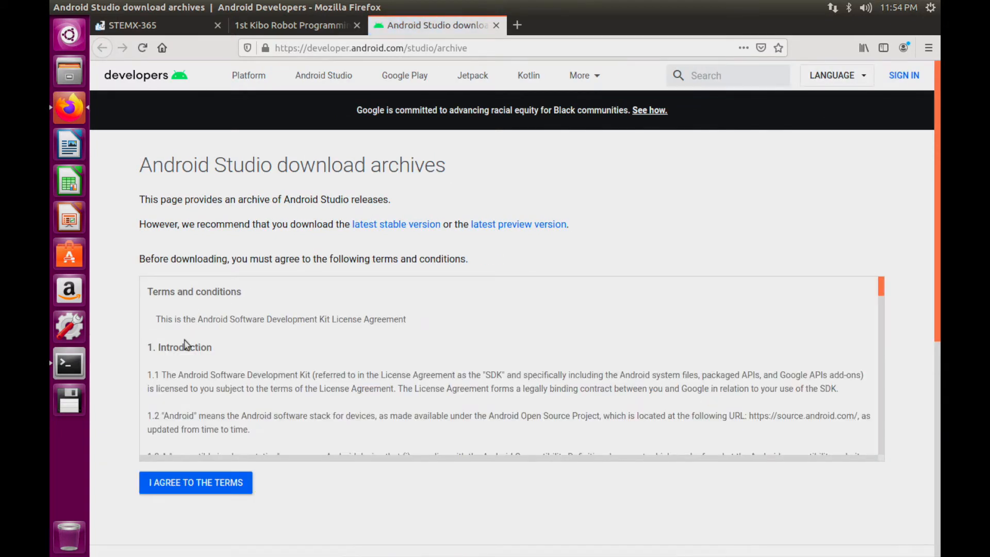
Accept the terms and conditions on the Android Studio download archives page
click(200, 480)
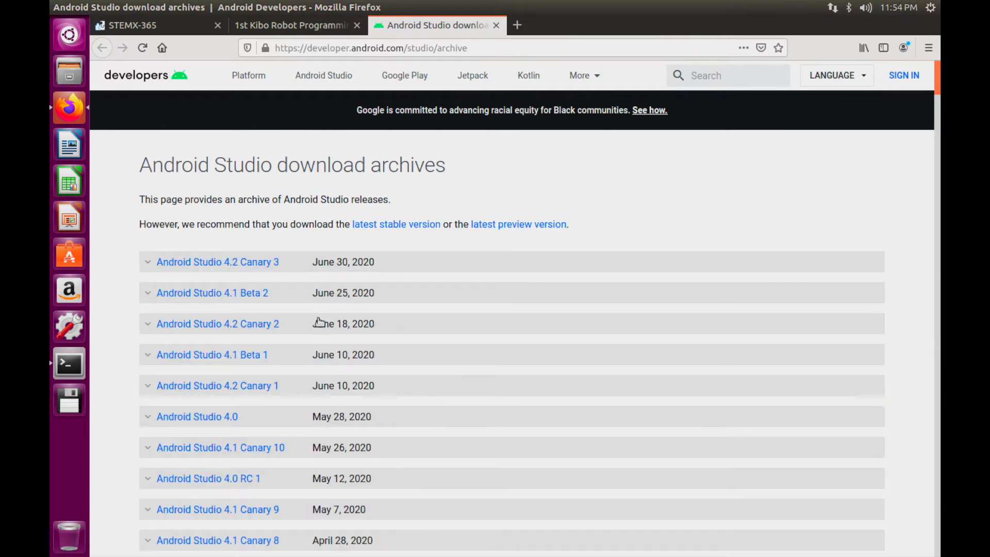
scroll(320, 320, down, 5)
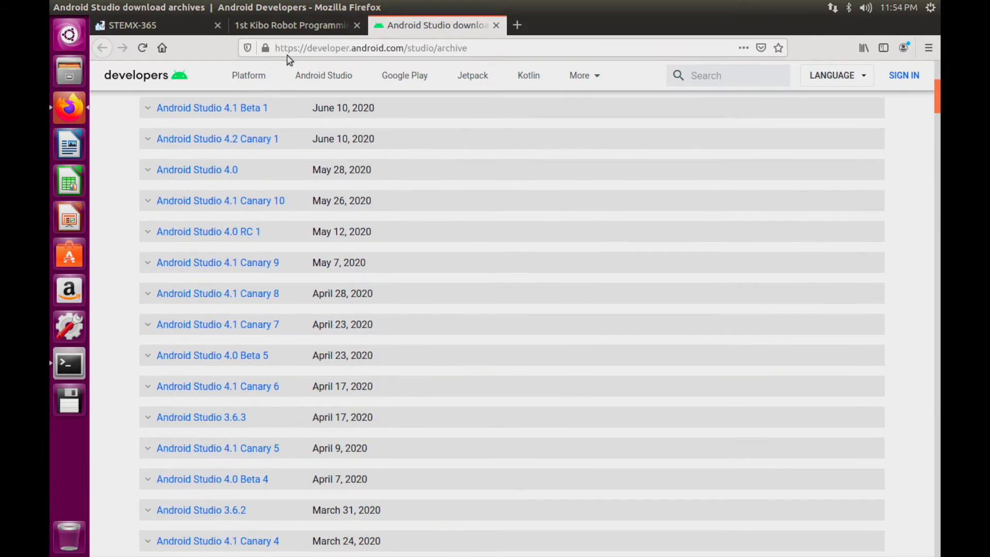
click(318, 27)
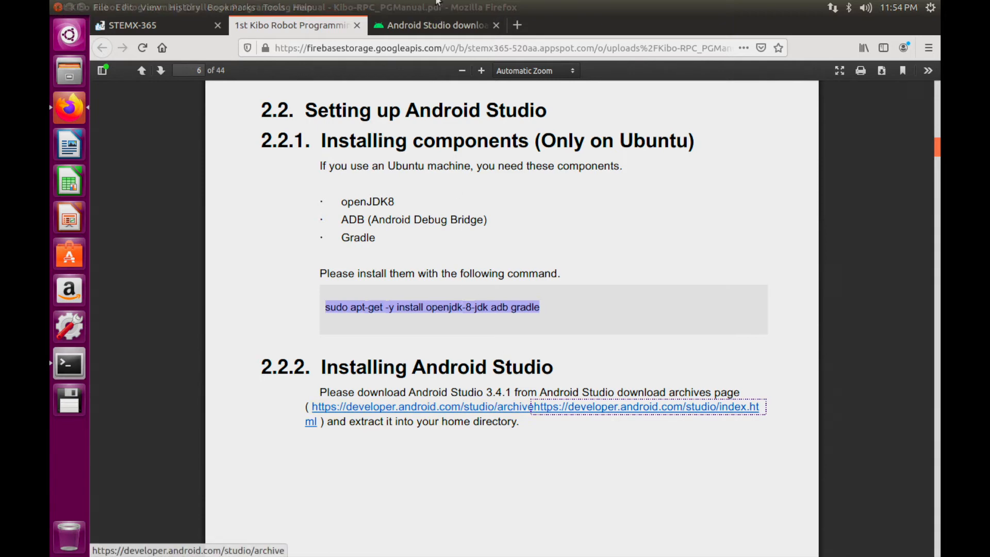
click(439, 23)
Expand the Android Studio 3.4.1 release to list android-studio-ide-183.5522156-linux.tar.gz
scroll(390, 348, down, 5)
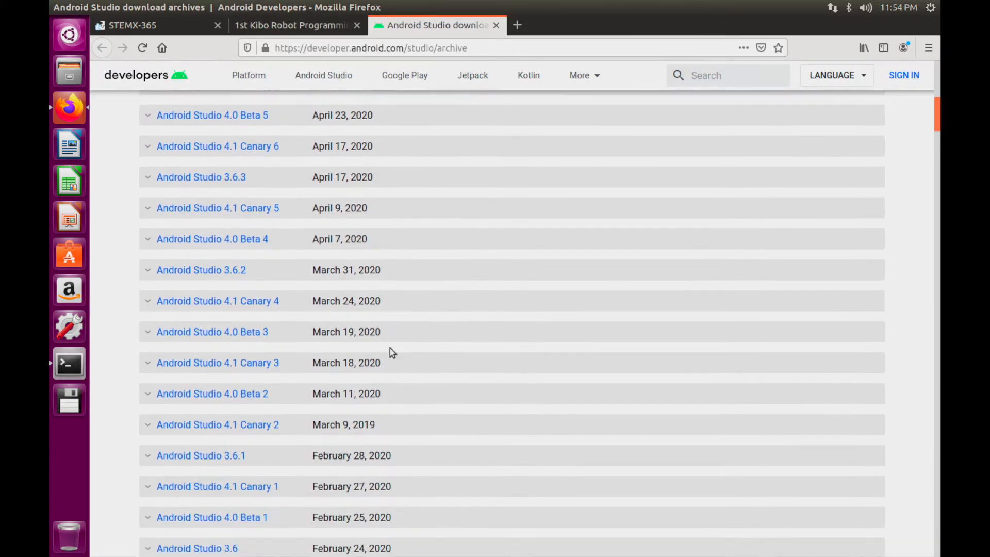
scroll(390, 351, down, 7)
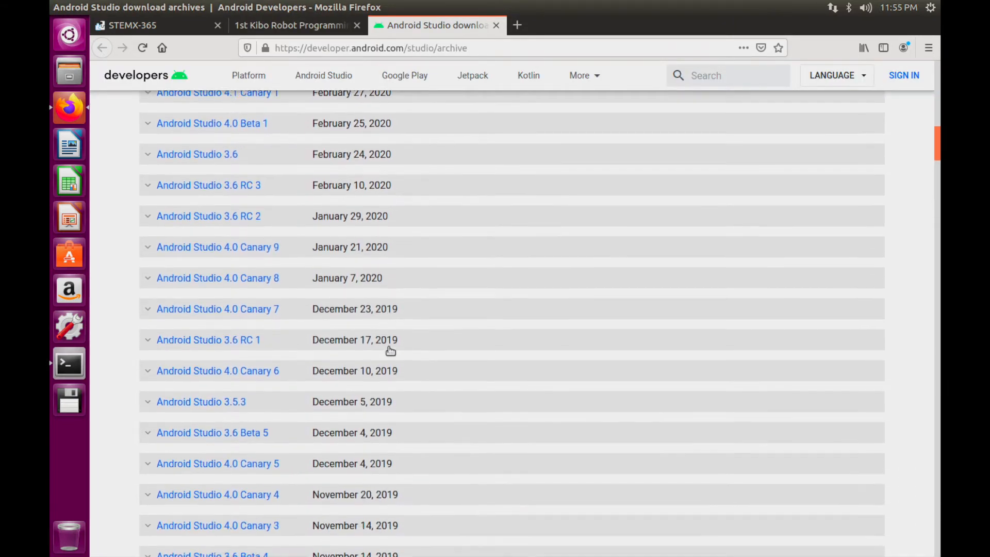
scroll(391, 352, down, 3)
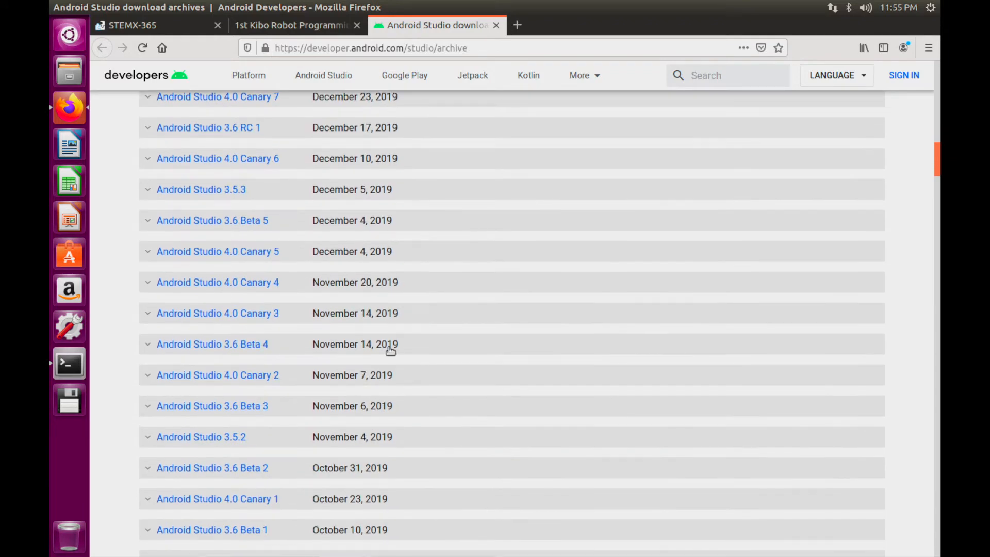
scroll(390, 351, down, 5)
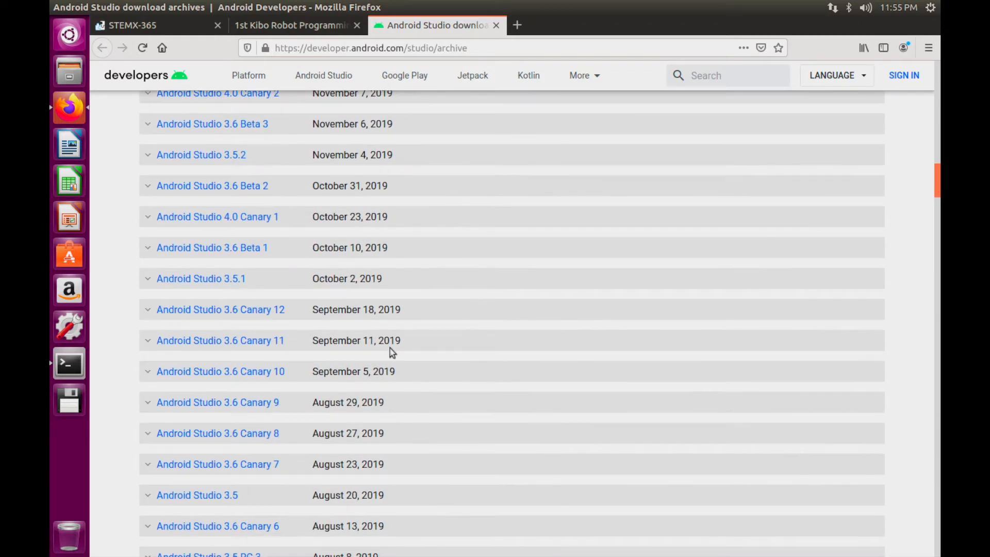
scroll(390, 350, down, 4)
scroll(391, 351, down, 2)
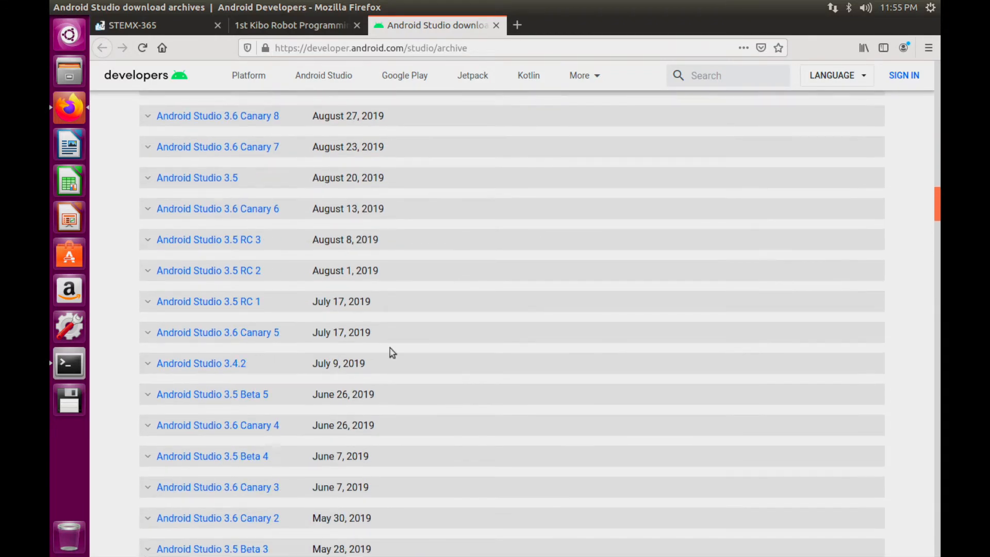
scroll(239, 364, down, 2)
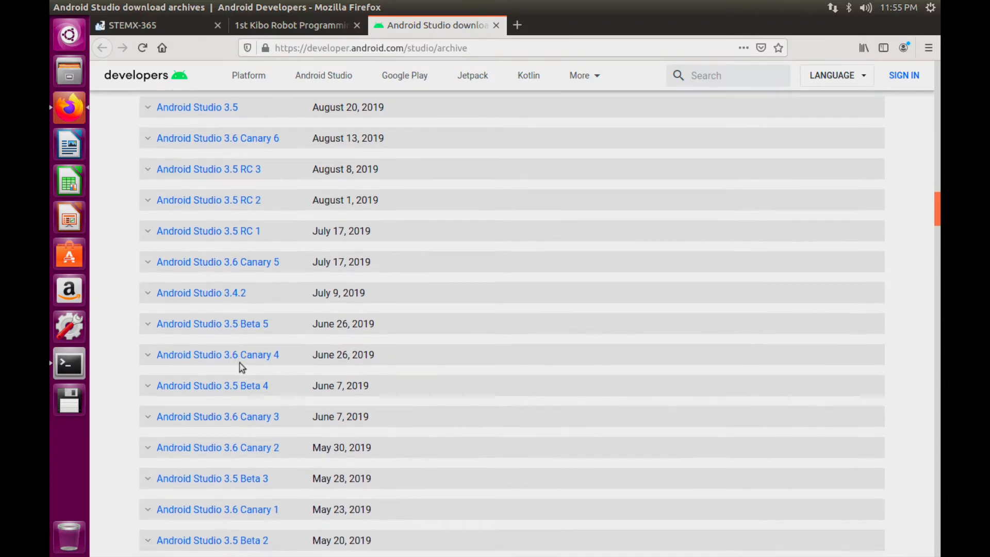
scroll(241, 367, down, 2)
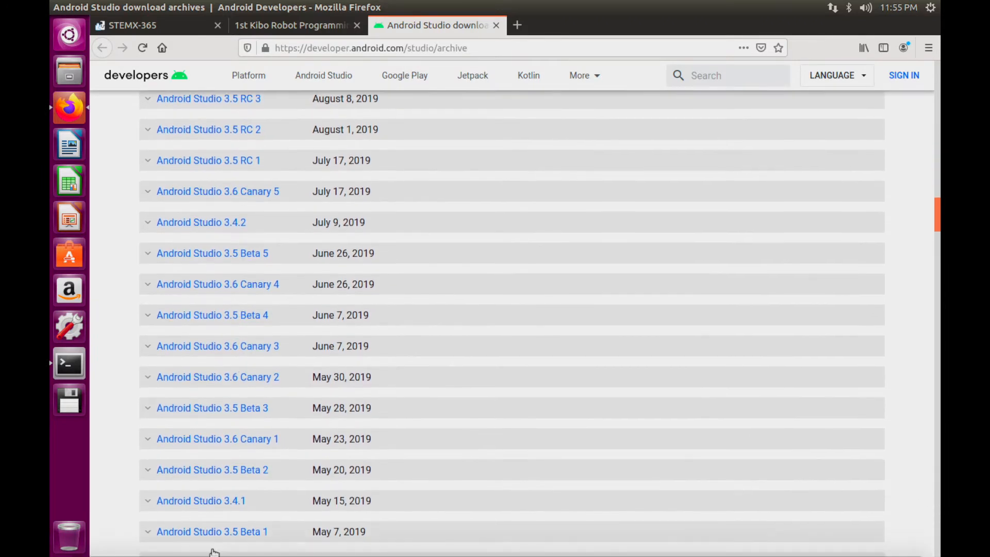
click(187, 501)
scroll(187, 499, down, 5)
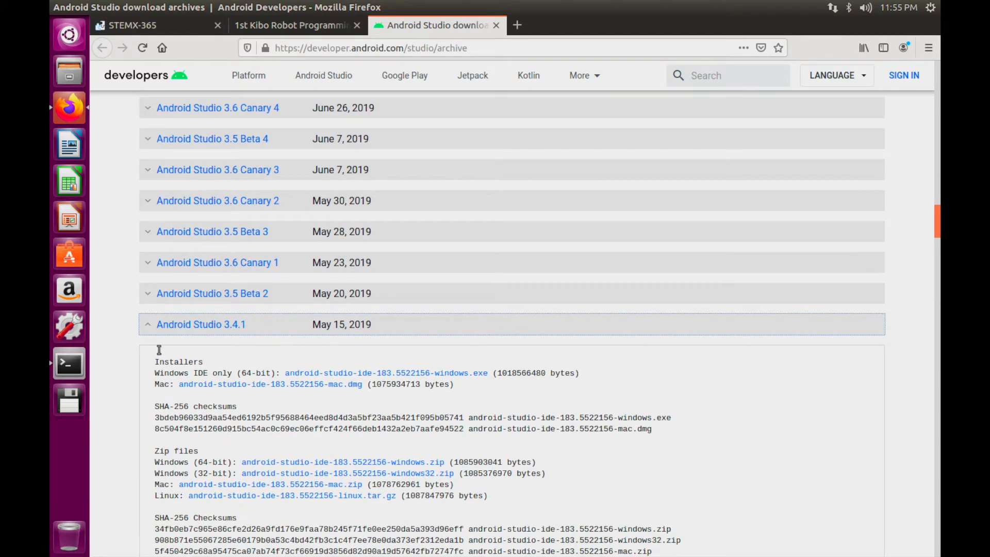
scroll(195, 405, down, 2)
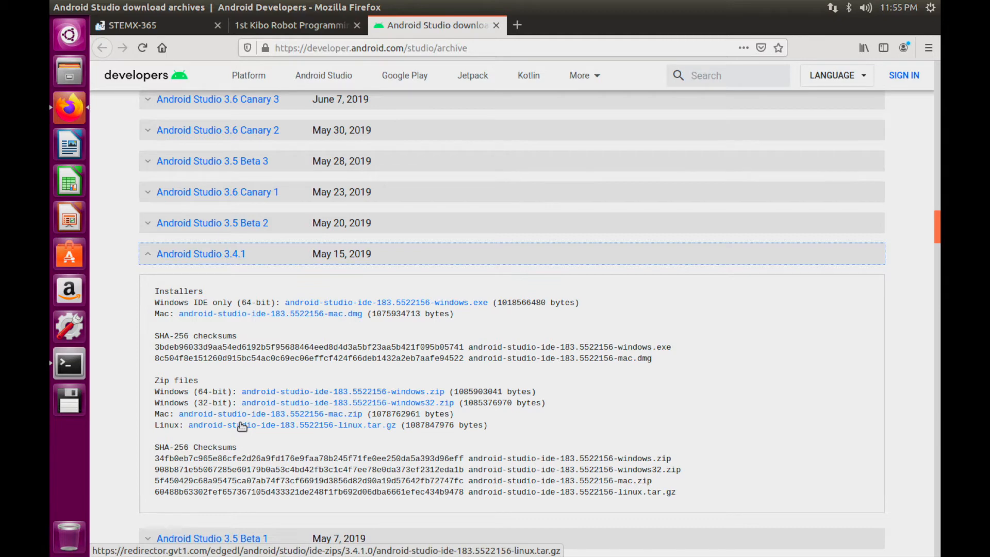
Save android-studio-ide-183.5522156-linux.tar.gz to disk and confirm the download finished
click(242, 426)
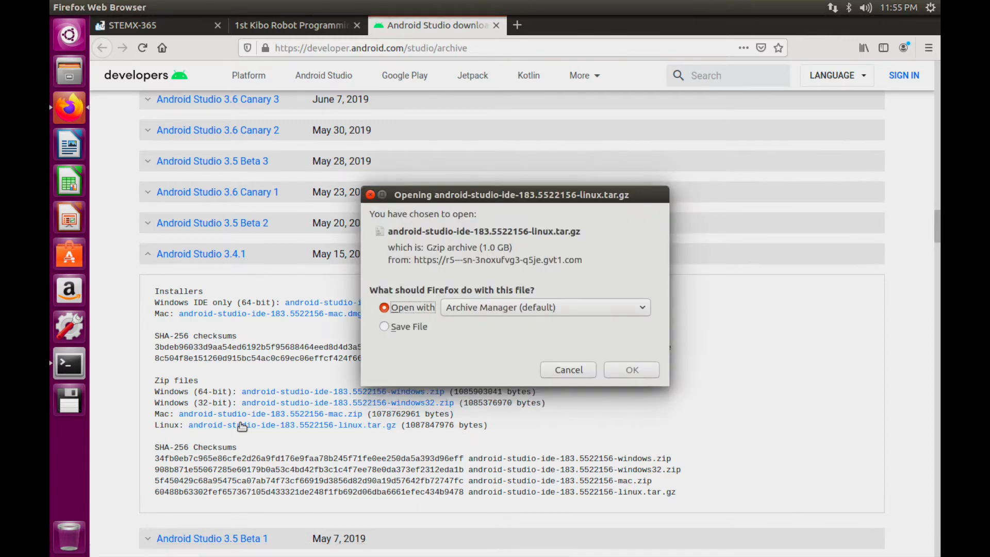
click(382, 326)
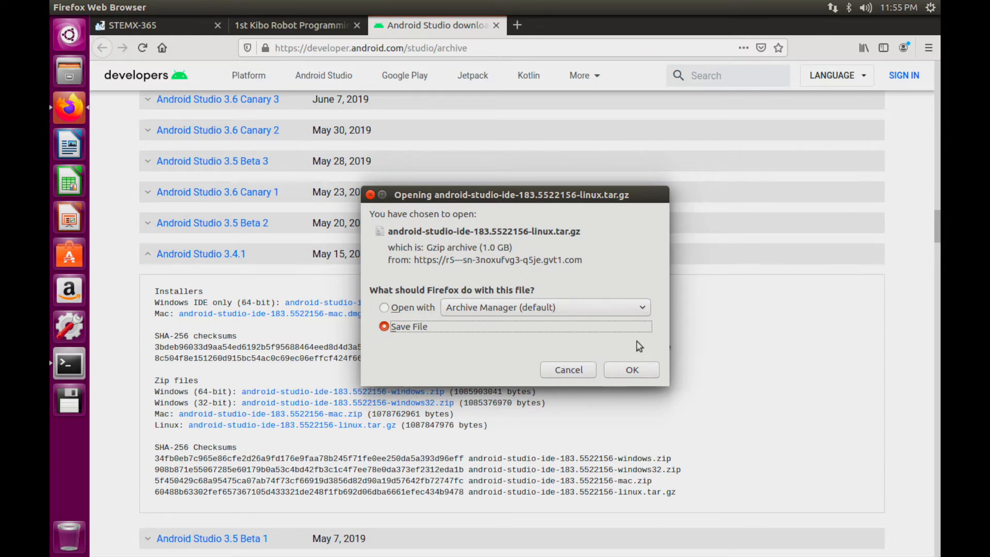
click(638, 371)
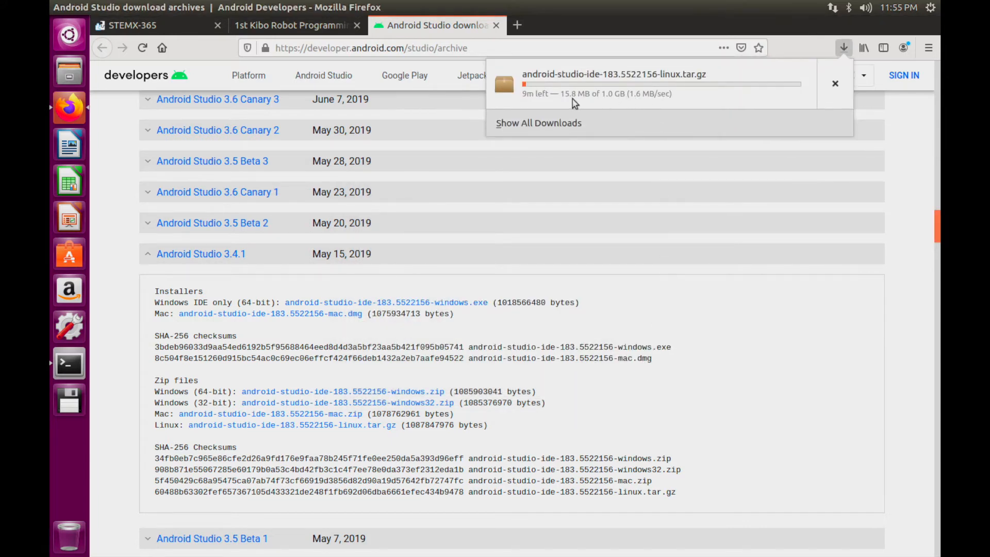
click(62, 368)
click(62, 369)
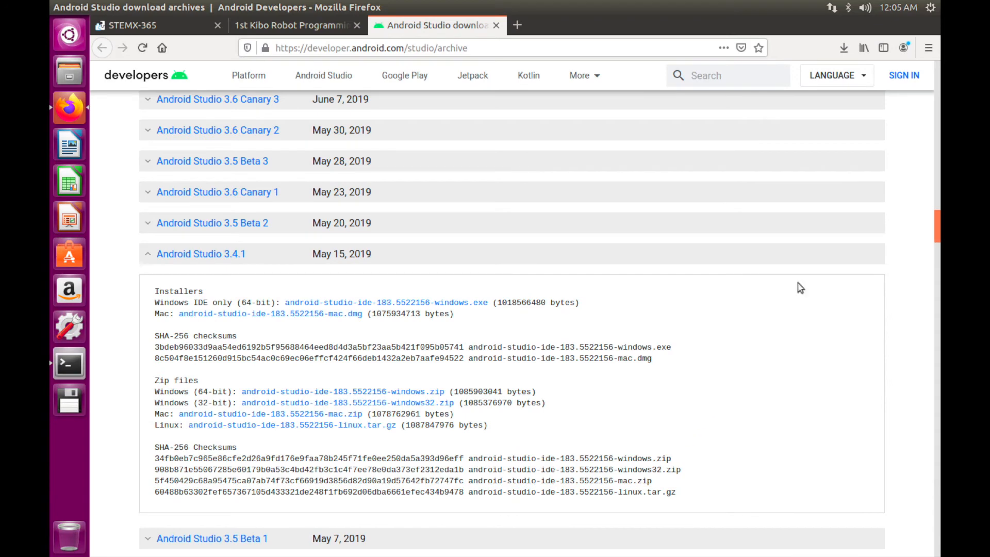
click(835, 50)
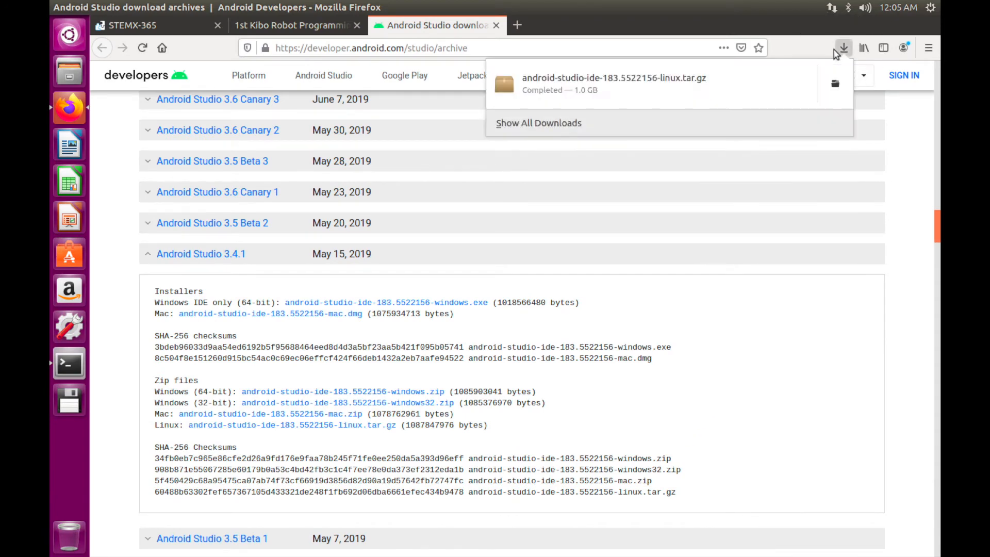
Extract the downloaded android-studio tar.gz archive into the Downloads folder
click(835, 84)
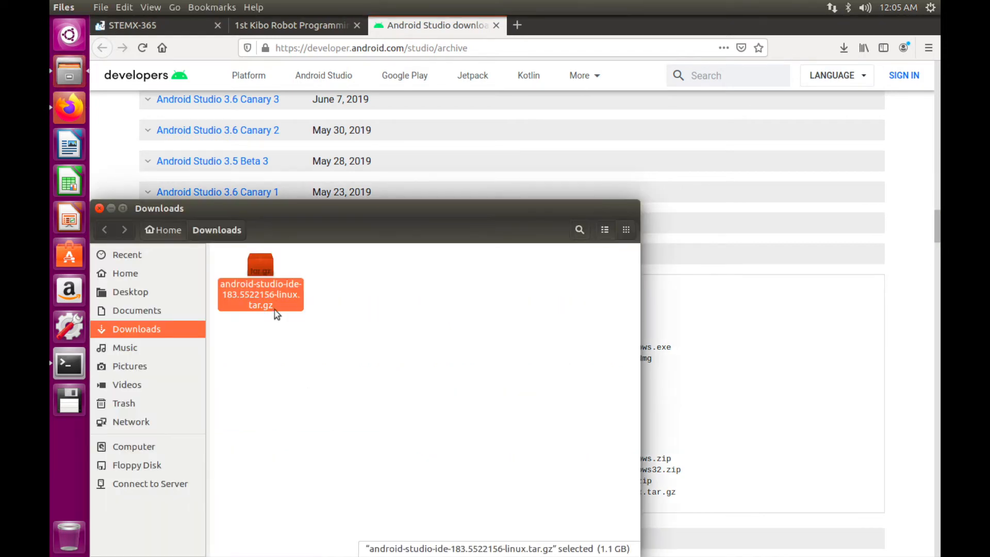
right_click(270, 304)
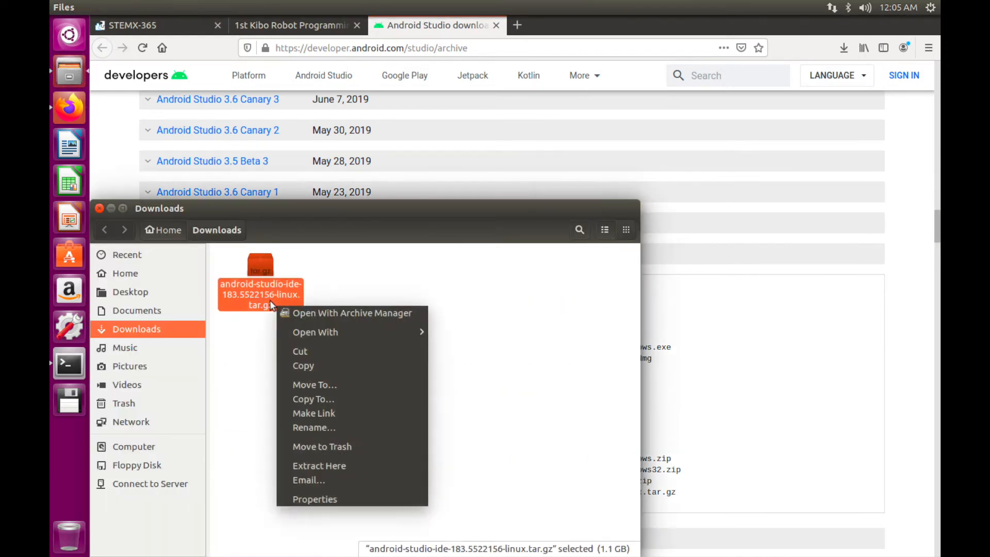
click(344, 466)
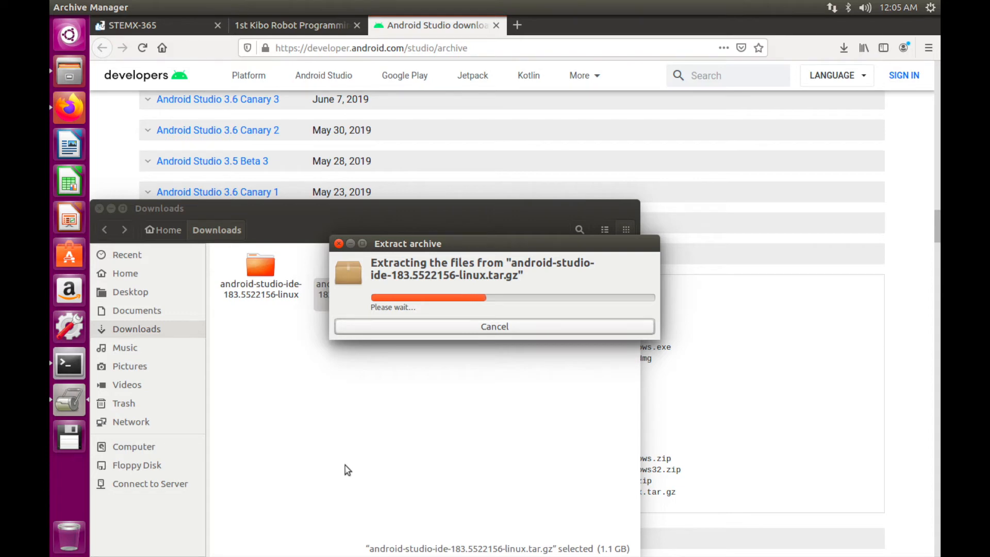
drag(466, 237, 541, 128)
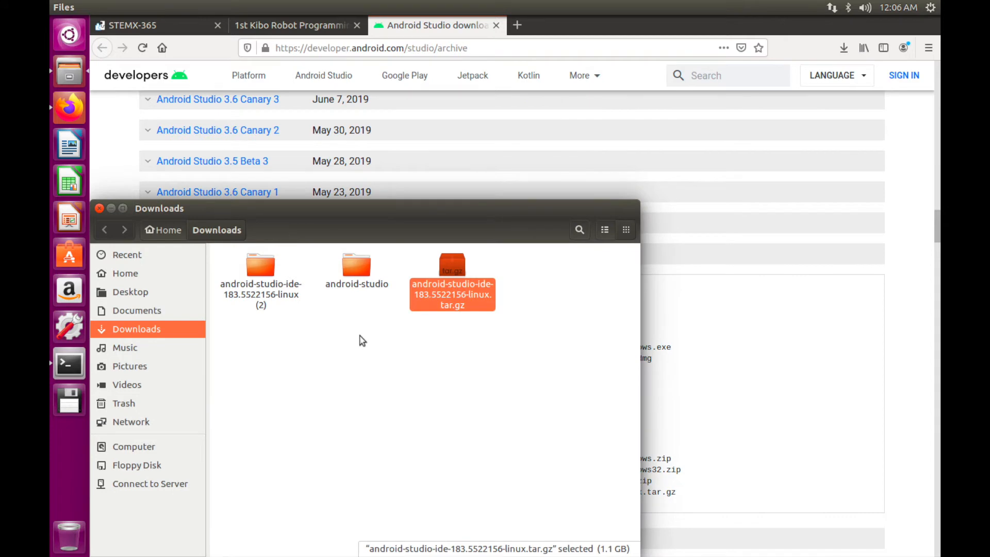
click(282, 324)
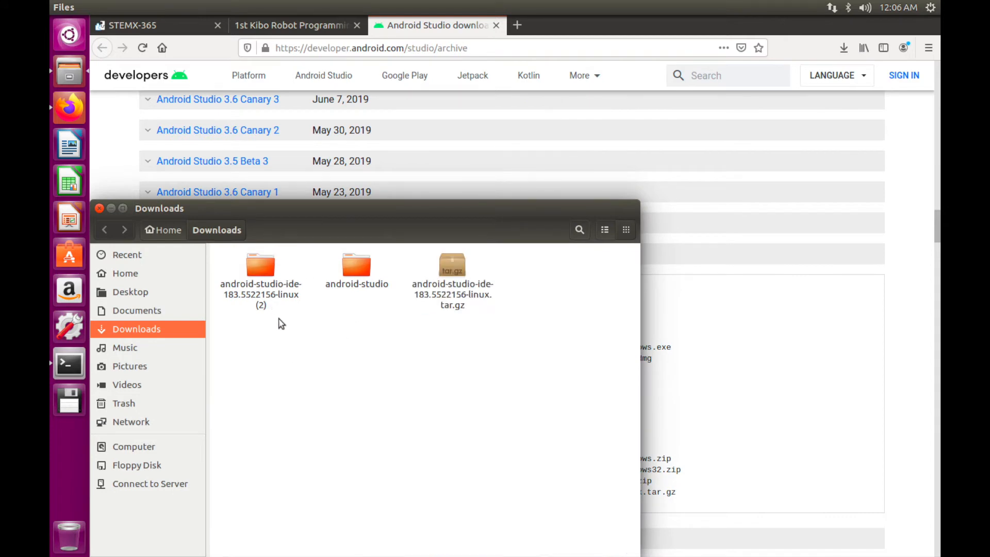
Open the extracted android-studio folder and its Install-Linux-tar.txt instructions
double_click(256, 268)
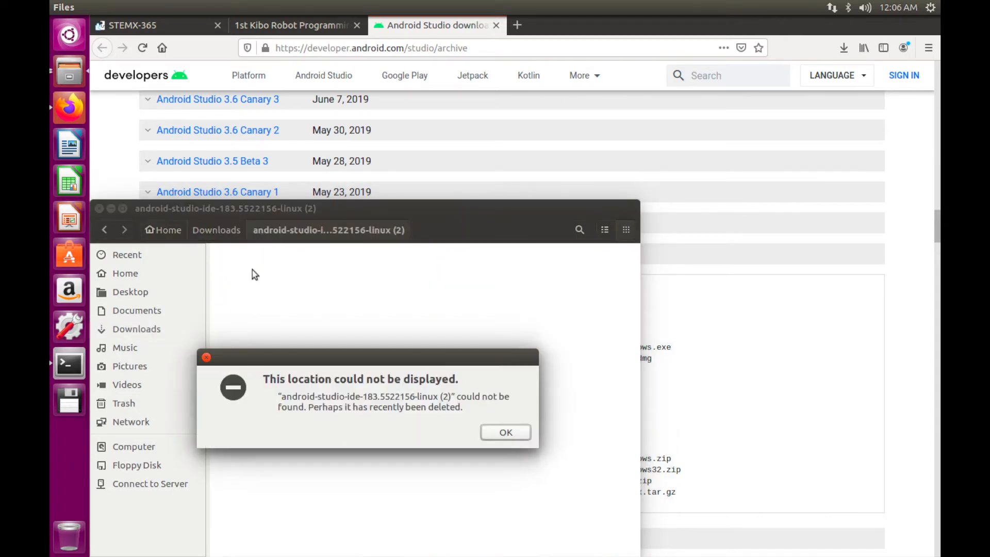
click(504, 432)
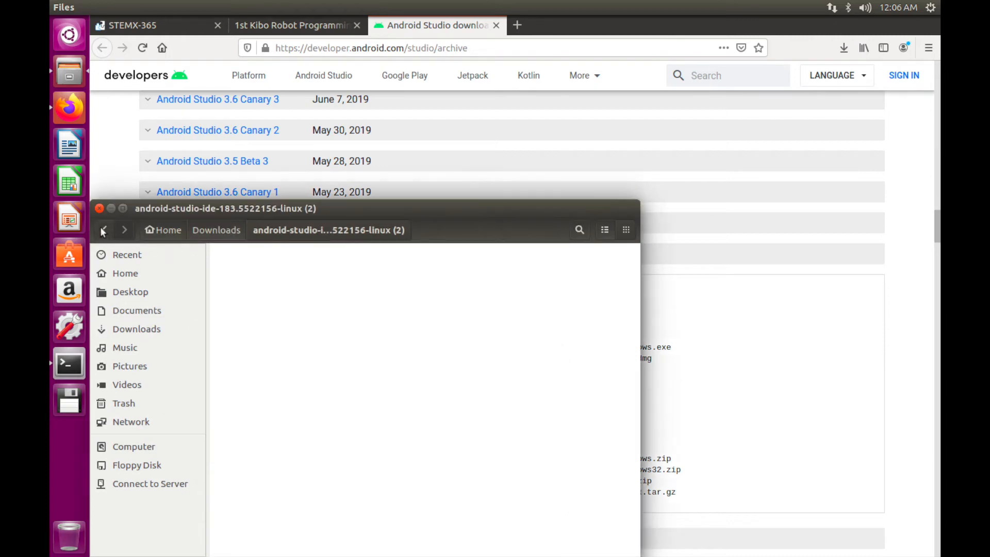
click(103, 231)
double_click(258, 262)
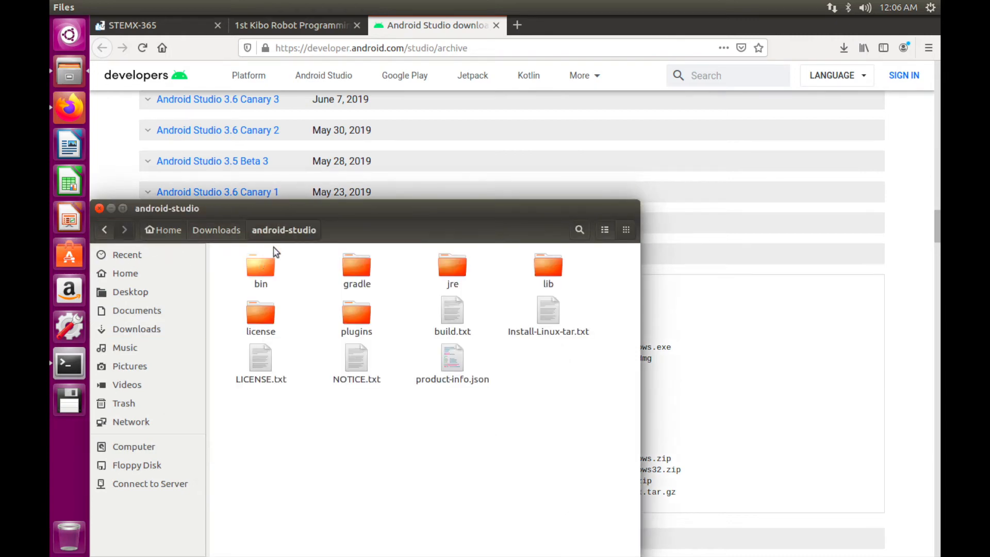
drag(339, 206, 398, 74)
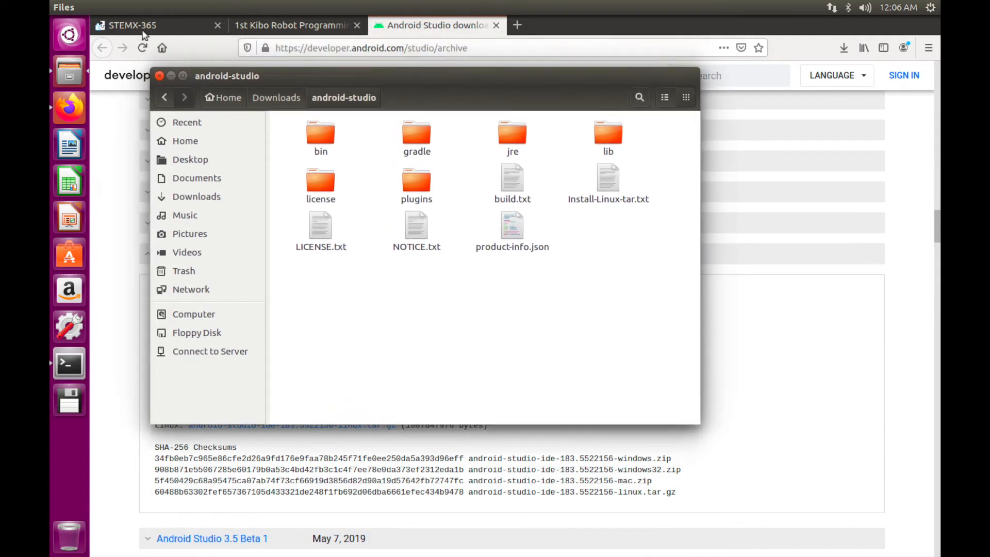
click(101, 7)
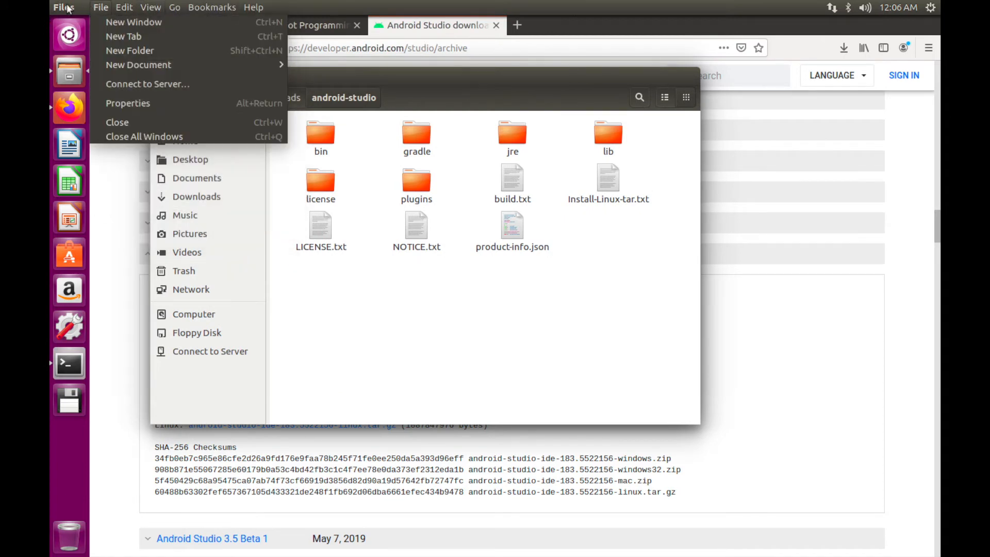
click(101, 7)
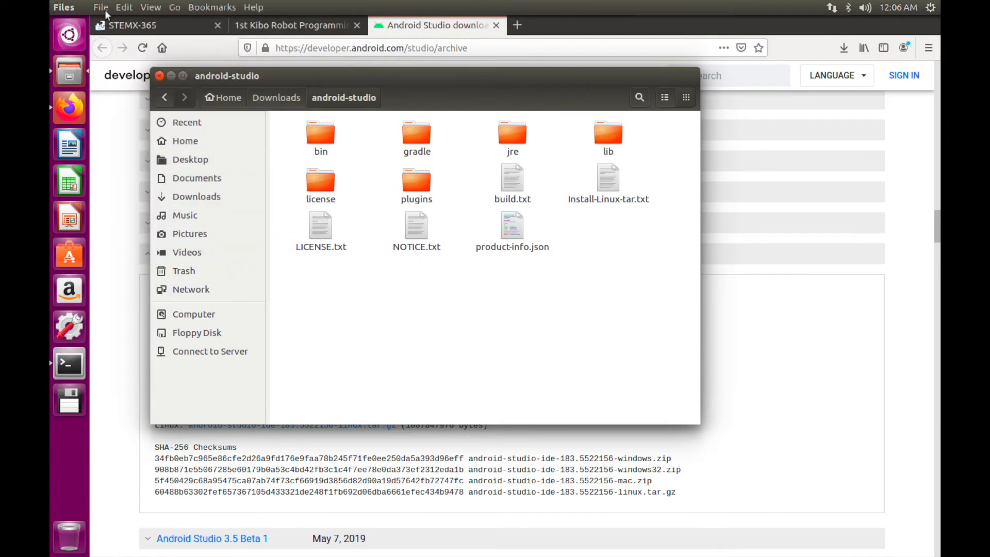
click(419, 274)
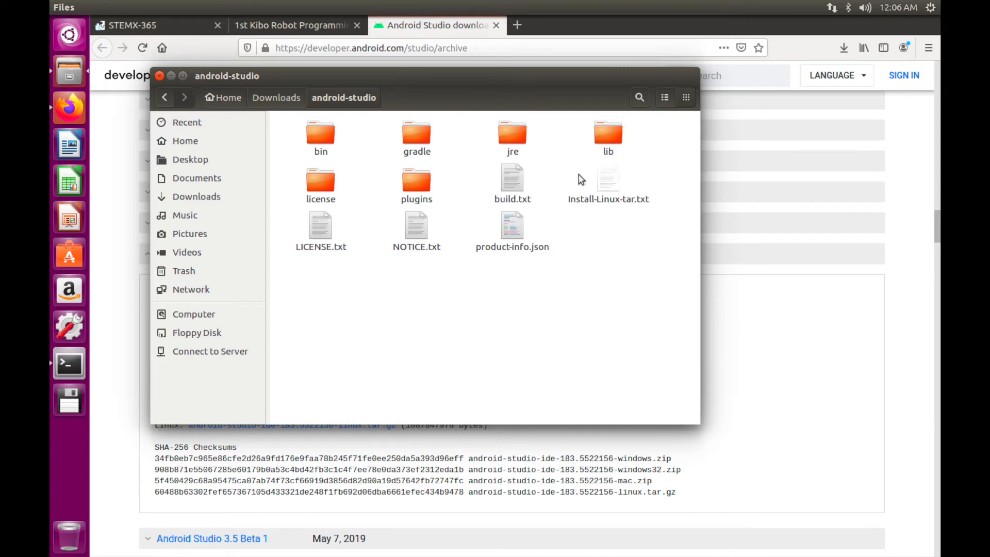
double_click(608, 174)
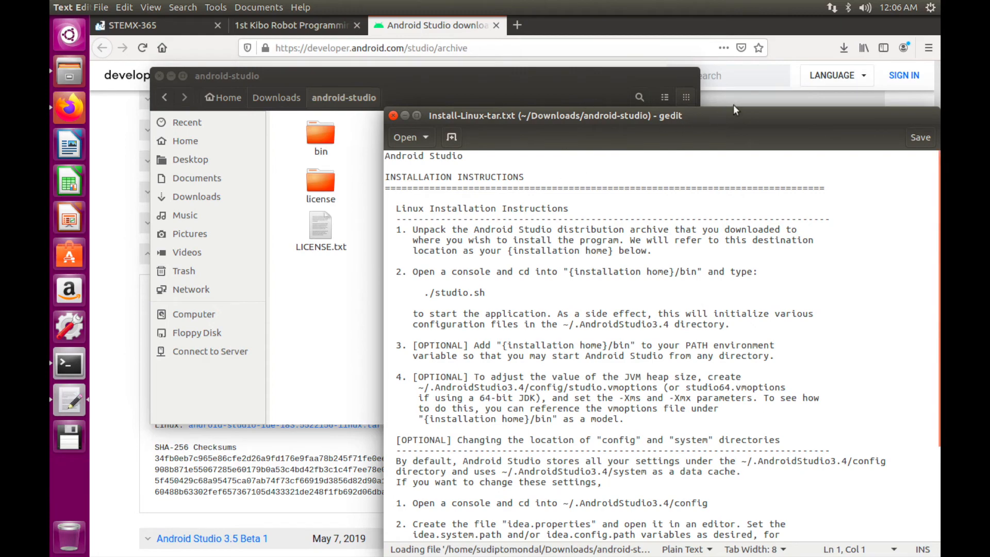
Read the installation instructions and list the home folder with ls in Terminal
drag(735, 110, 592, 64)
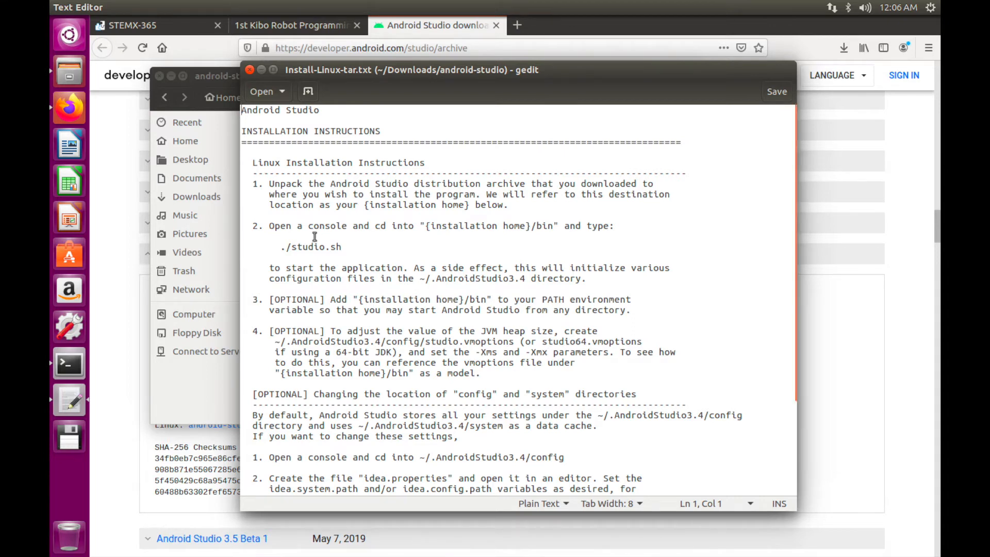
click(69, 364)
drag(640, 66, 682, 65)
text(ls)
key(Return)
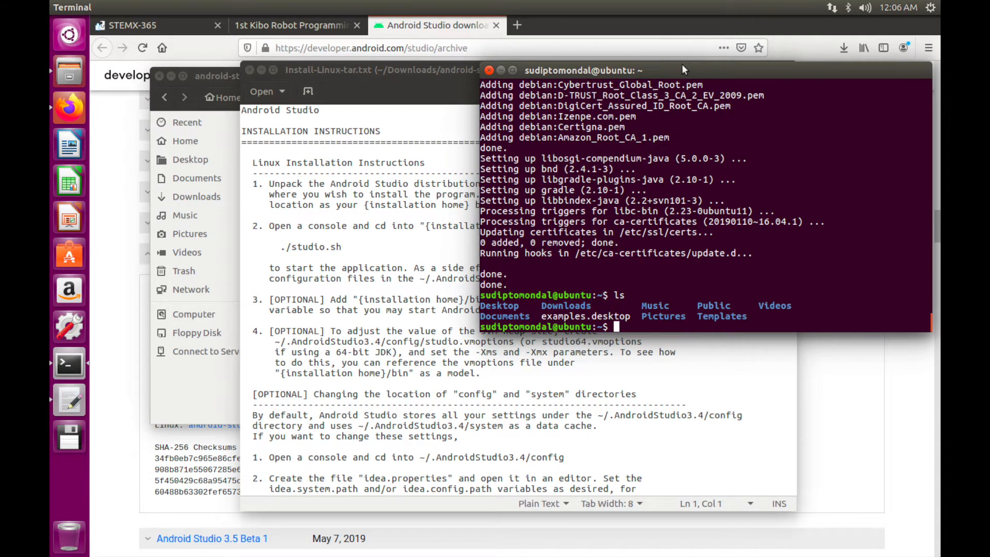
Close the instructions, return Files to Downloads, and bring Firefox forward
click(335, 70)
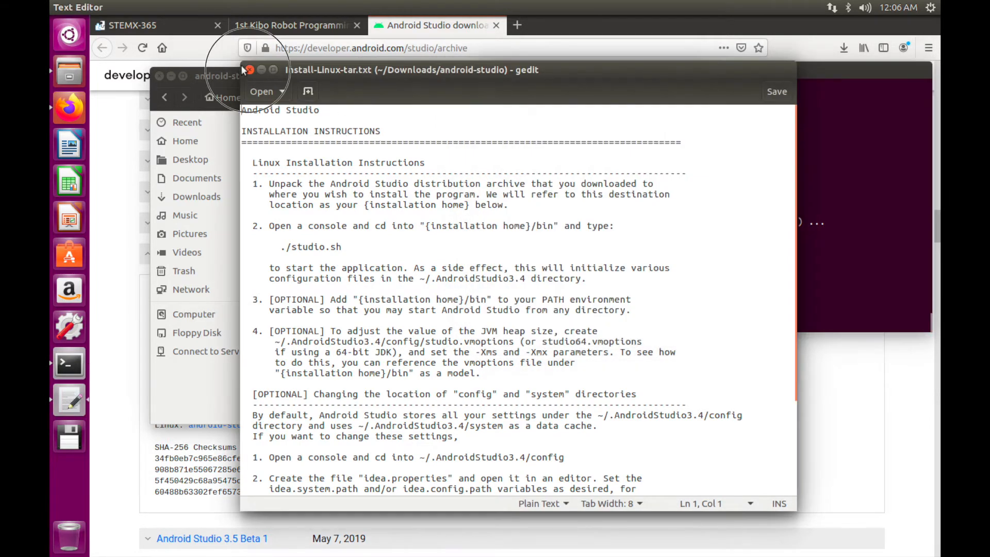
click(241, 64)
click(160, 96)
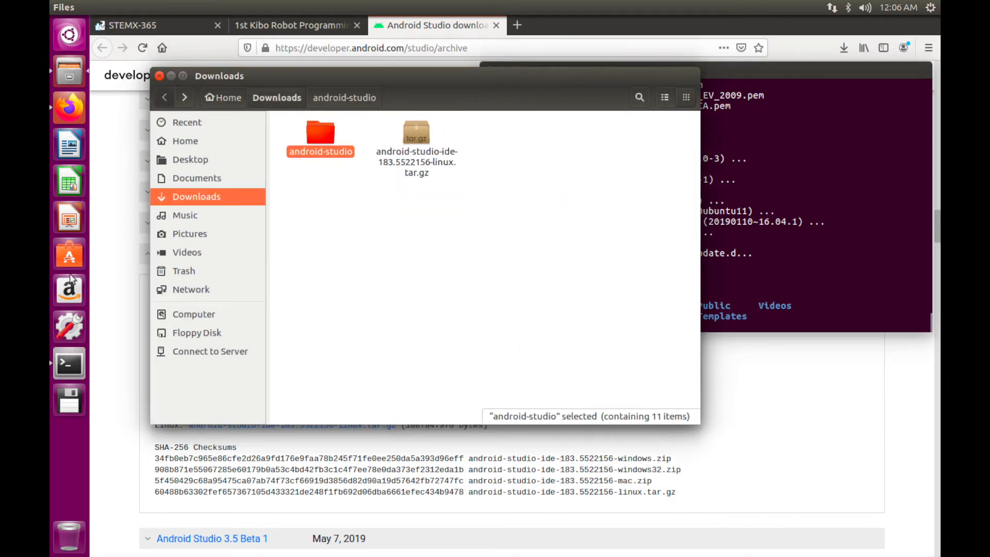
click(69, 106)
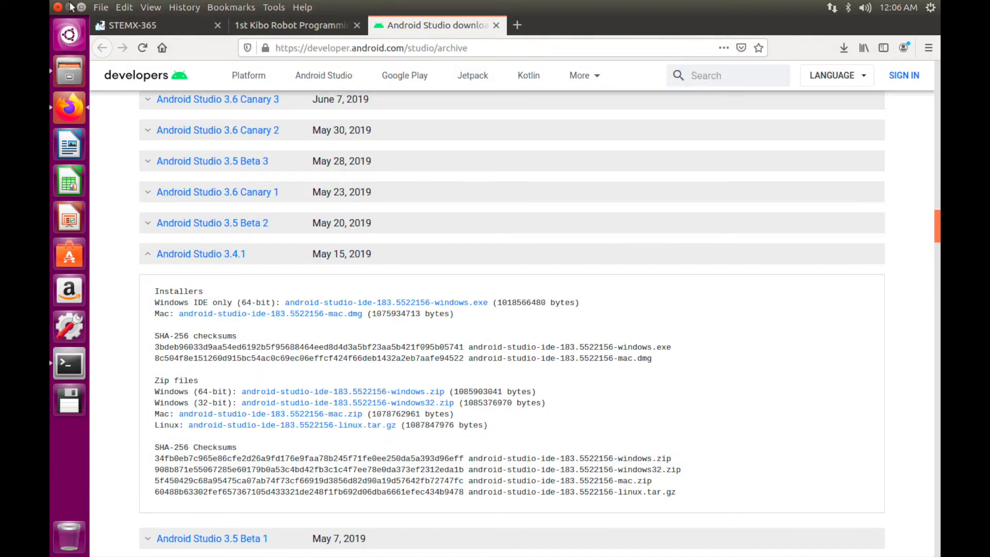
Move the android-studio folder from Downloads onto the desktop
click(71, 7)
drag(401, 82, 393, 257)
drag(301, 303, 301, 69)
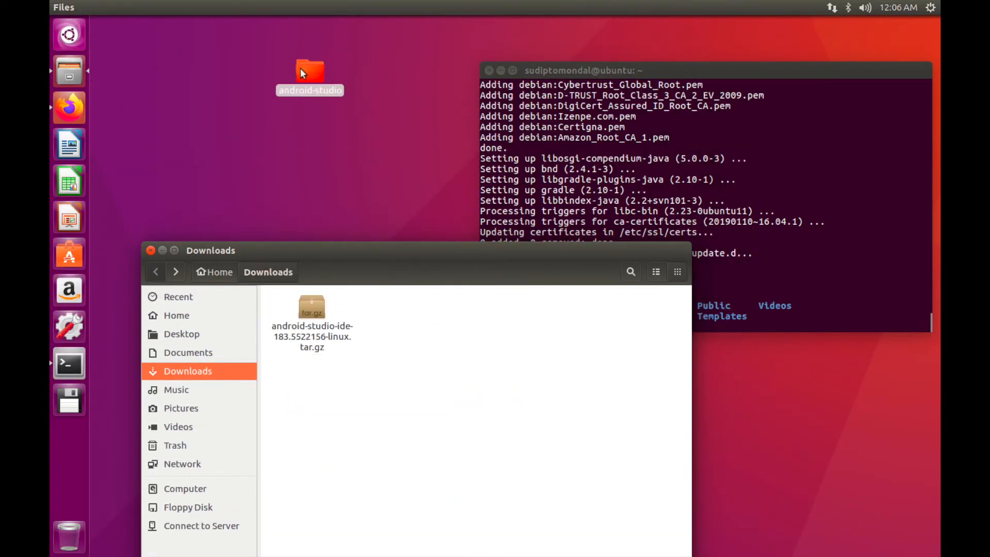
click(150, 250)
In Terminal, change into the Desktop/android-studio folder
drag(700, 61, 608, 59)
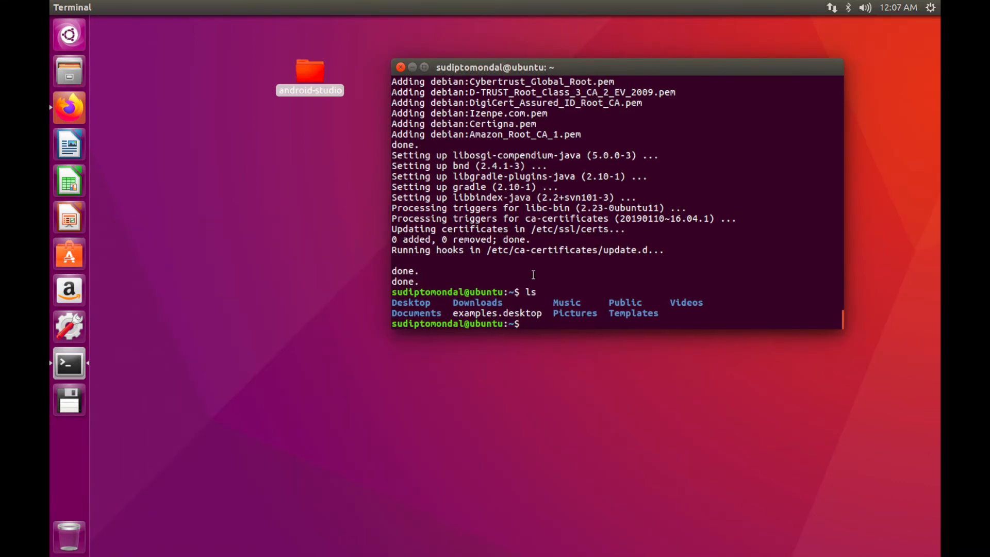
text(cd Desktop)
key(Return)
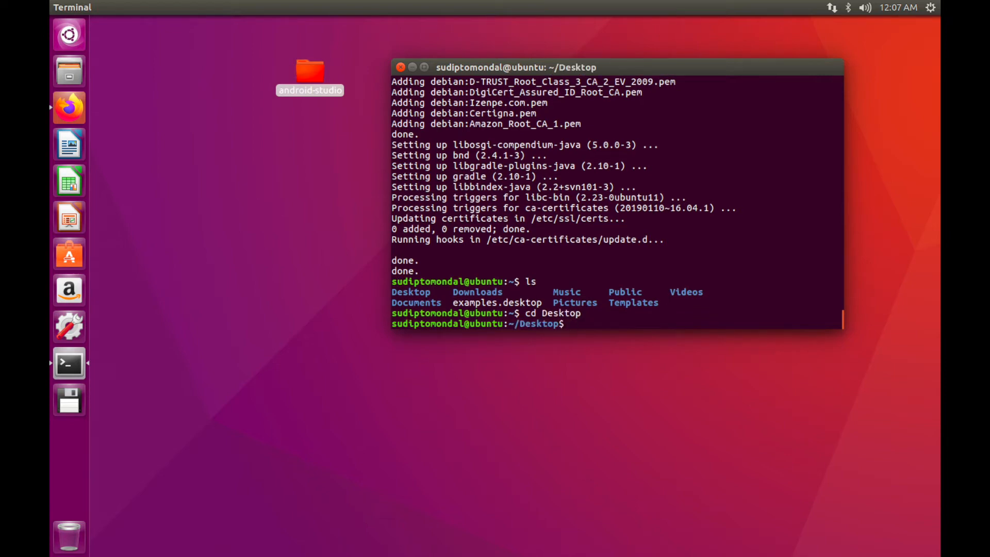
text(cd)
text(android-studio)
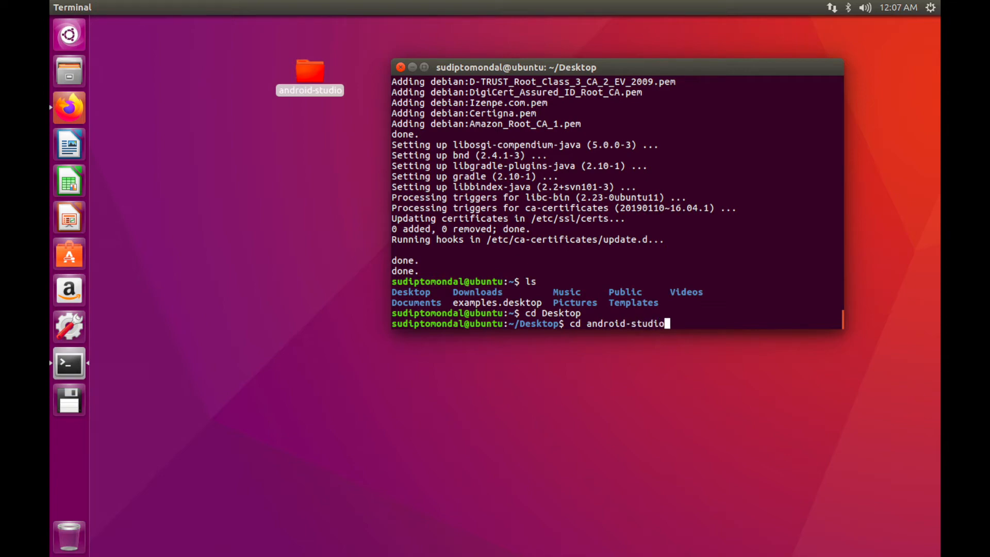
key(Return)
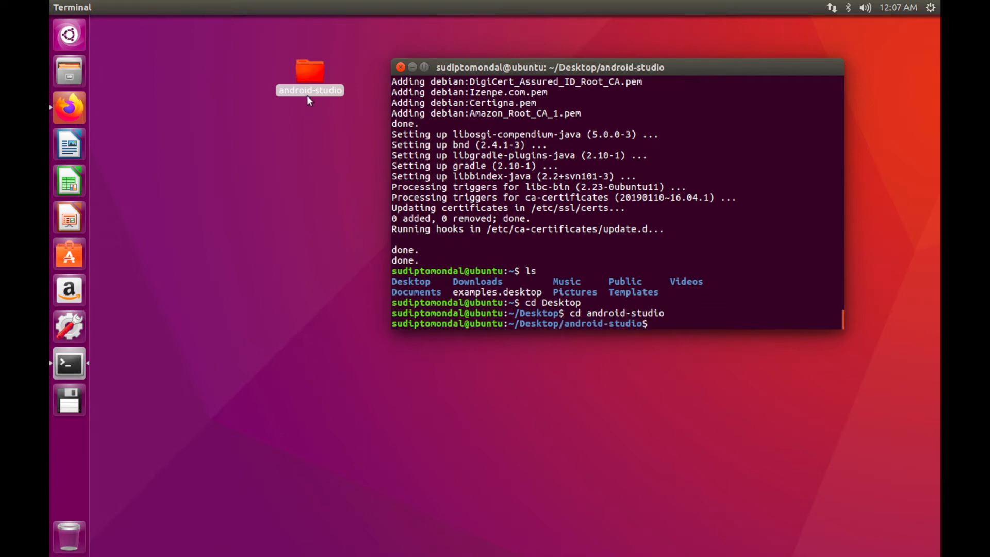
Reopen Install-Linux-tar.txt, list the android-studio contents, and cd into bin
click(300, 63)
double_click(299, 61)
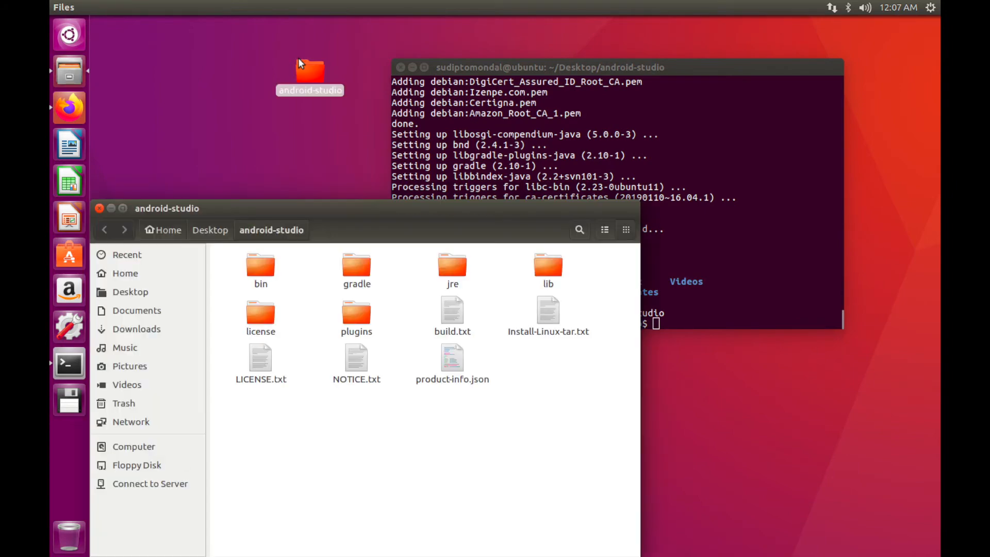
double_click(537, 305)
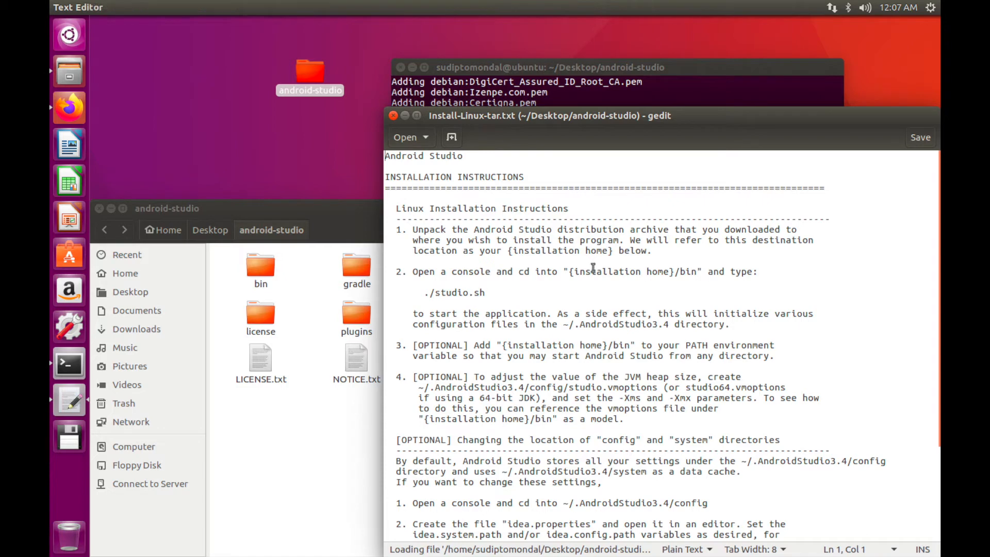
click(690, 65)
text(la)
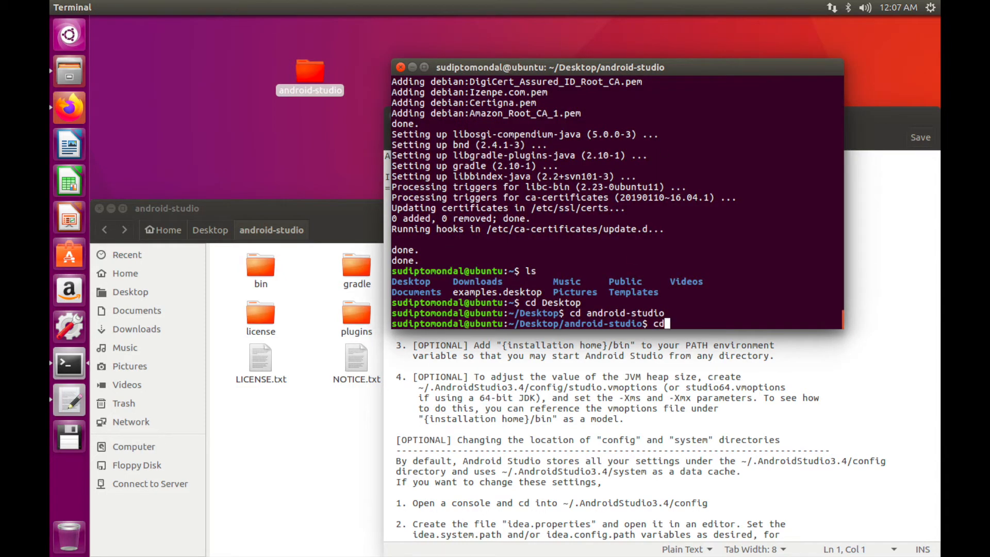
key(Return)
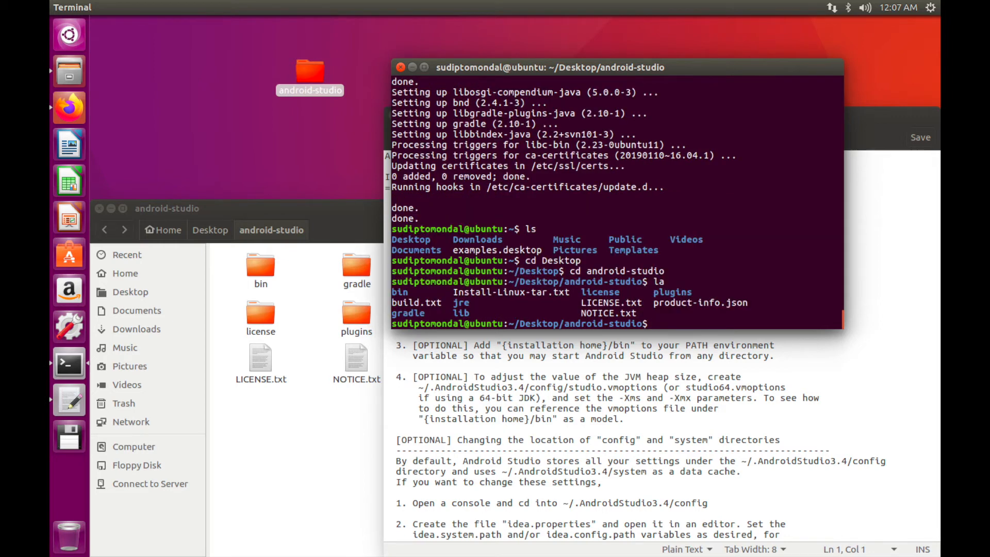
text(ls)
key(Return)
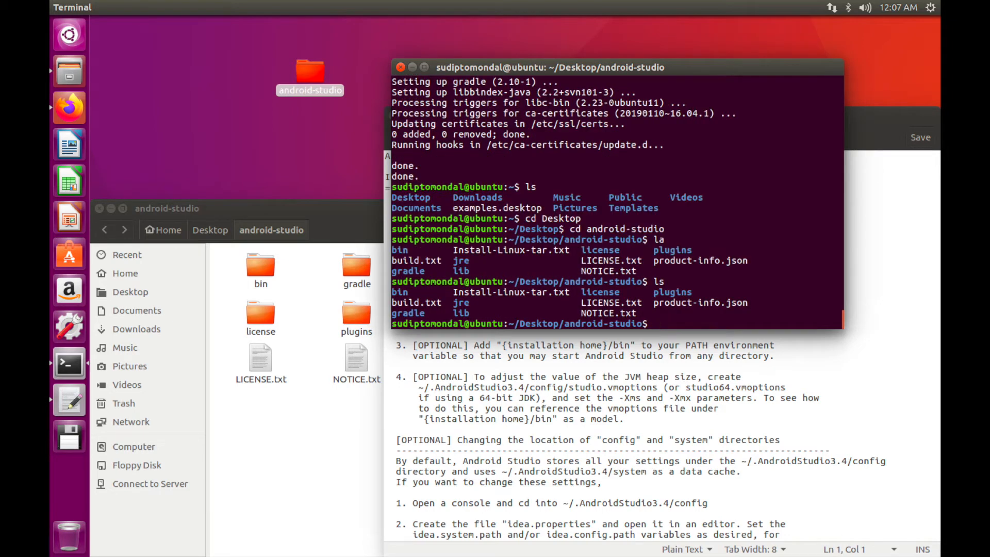
text(cd bin)
key(Return)
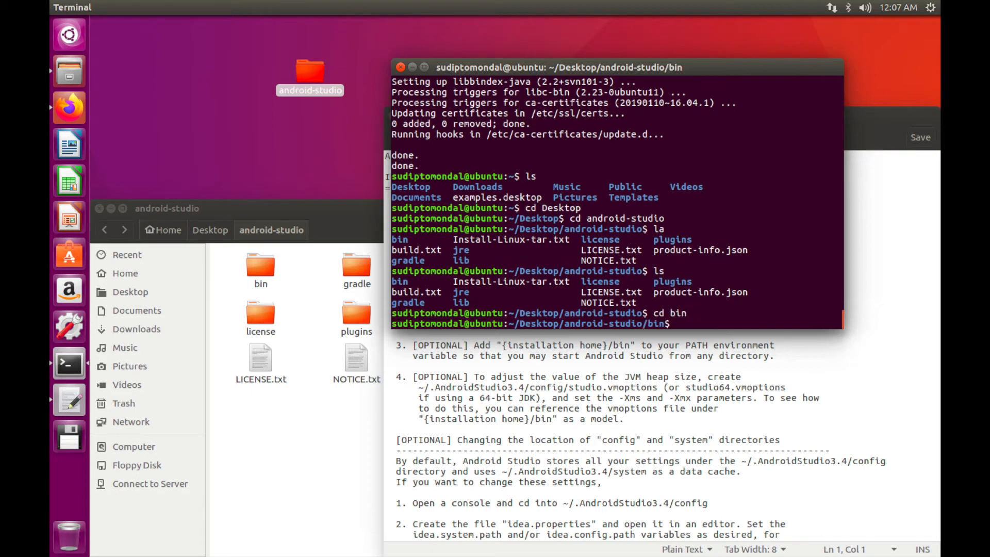
Copy ./studio.sh from the instructions and run it in Terminal to launch Android Studio
click(906, 269)
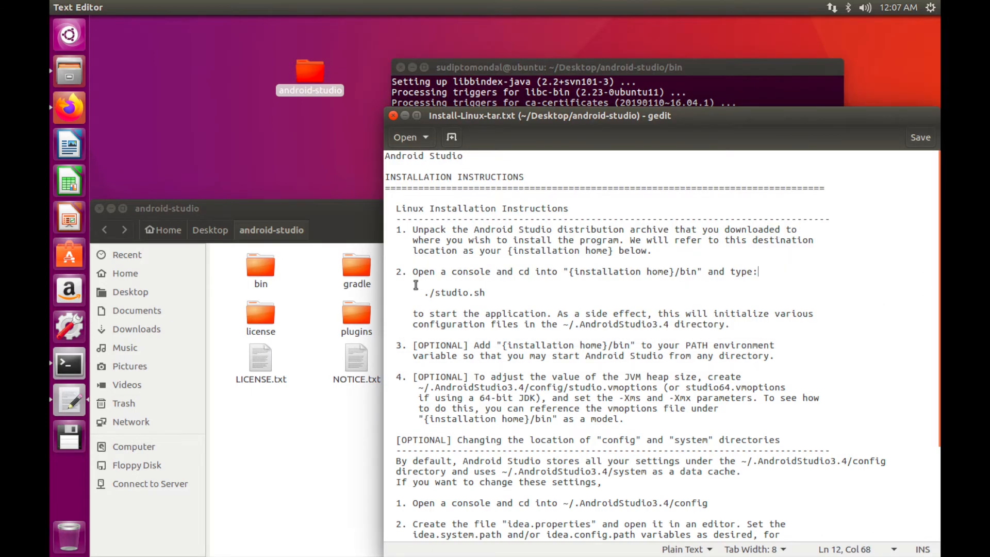
drag(422, 285, 483, 286)
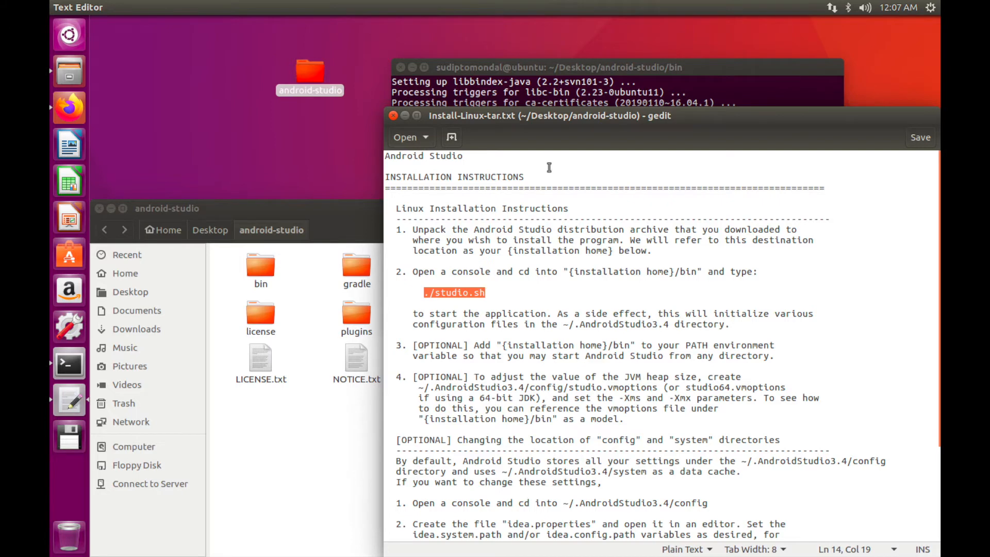
click(649, 61)
right_click(566, 290)
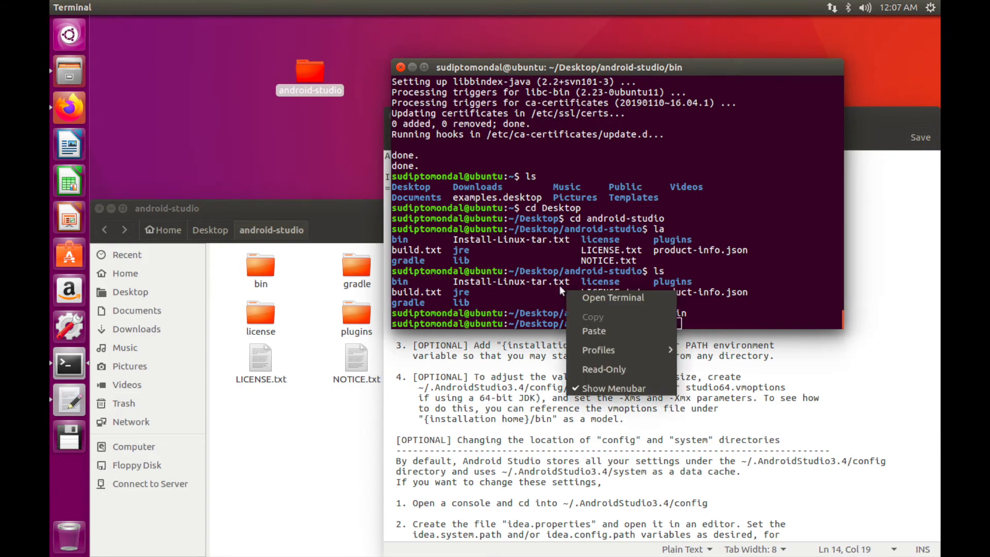
click(586, 329)
key(Return)
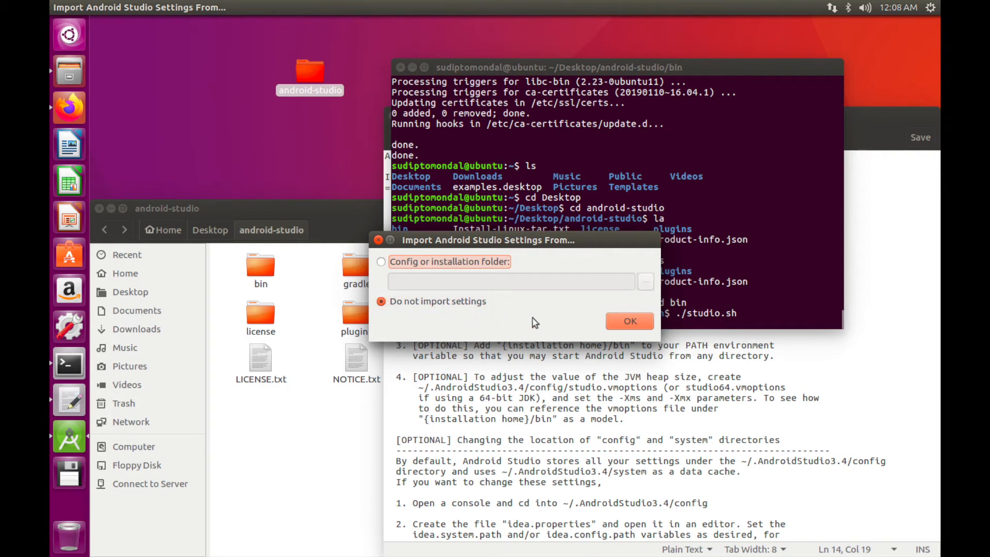
Choose not to import previous settings and decline sending usage statistics to Google
click(612, 321)
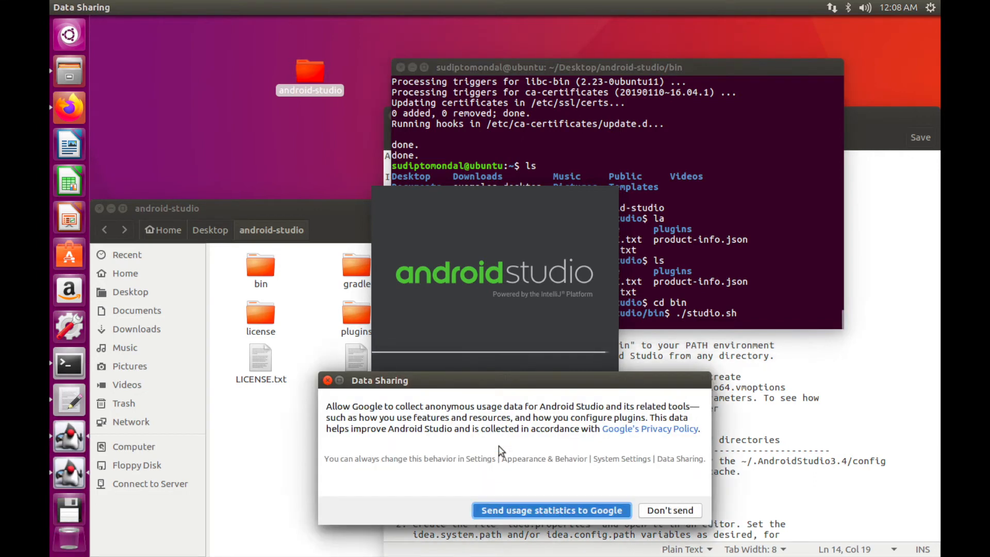
drag(515, 374, 560, 88)
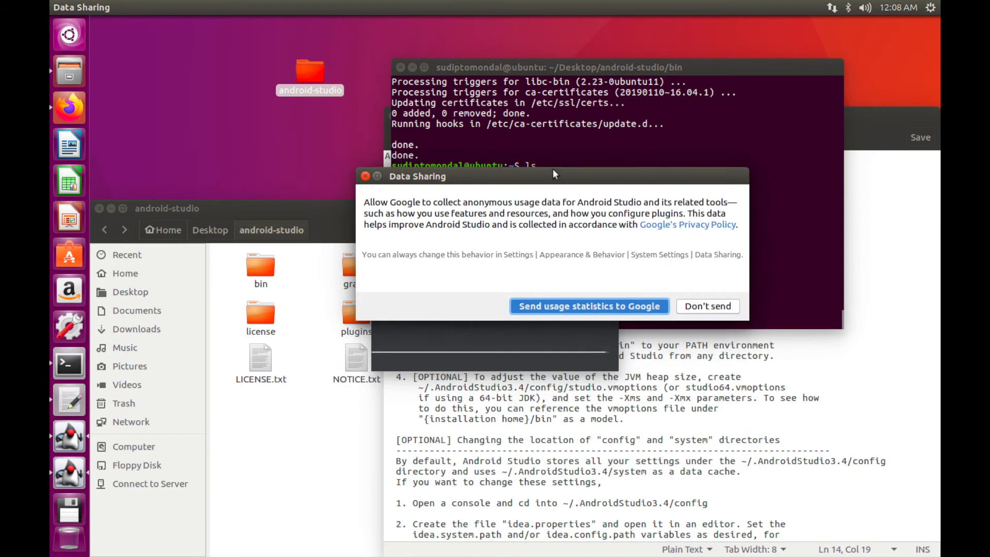
click(691, 301)
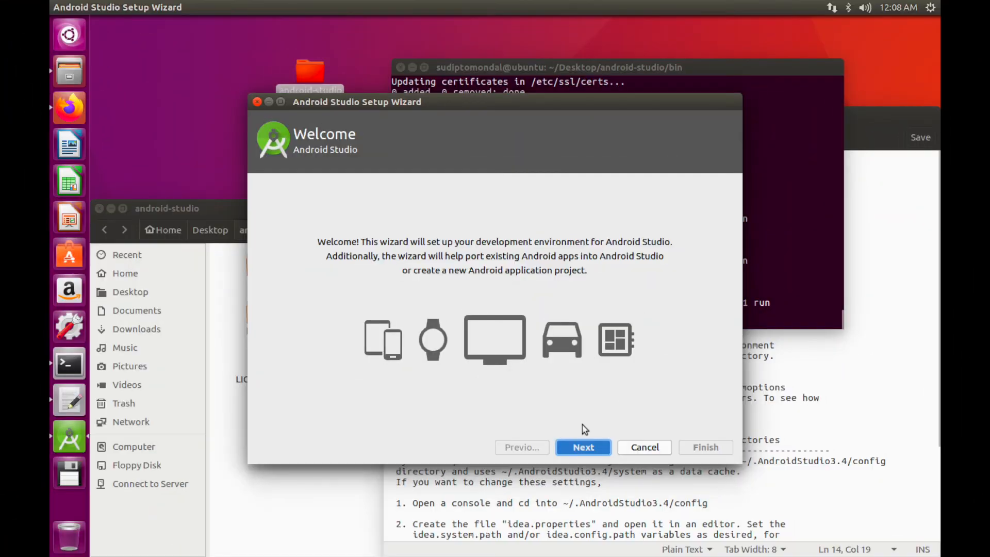
Choose a Custom installation with the Darcula theme
click(584, 445)
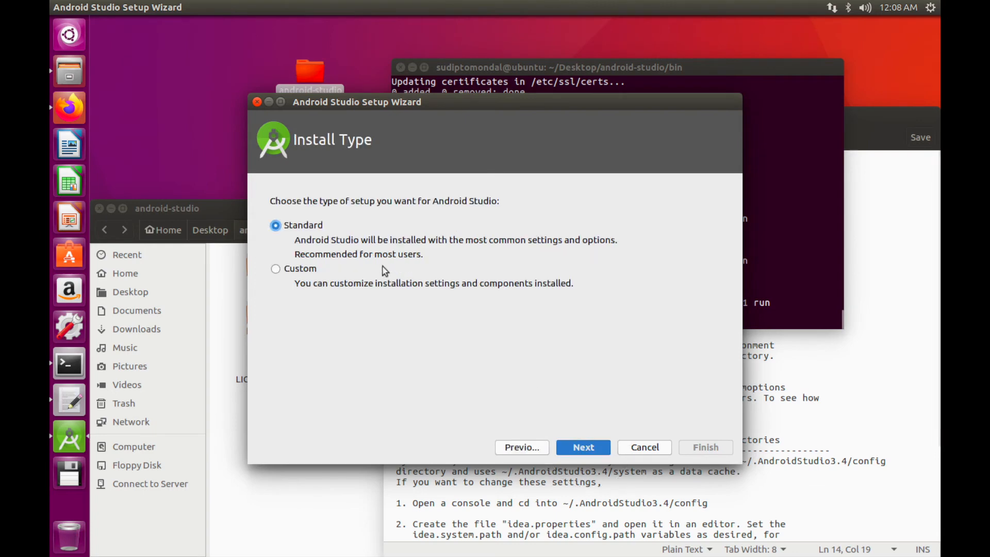
click(304, 271)
click(579, 443)
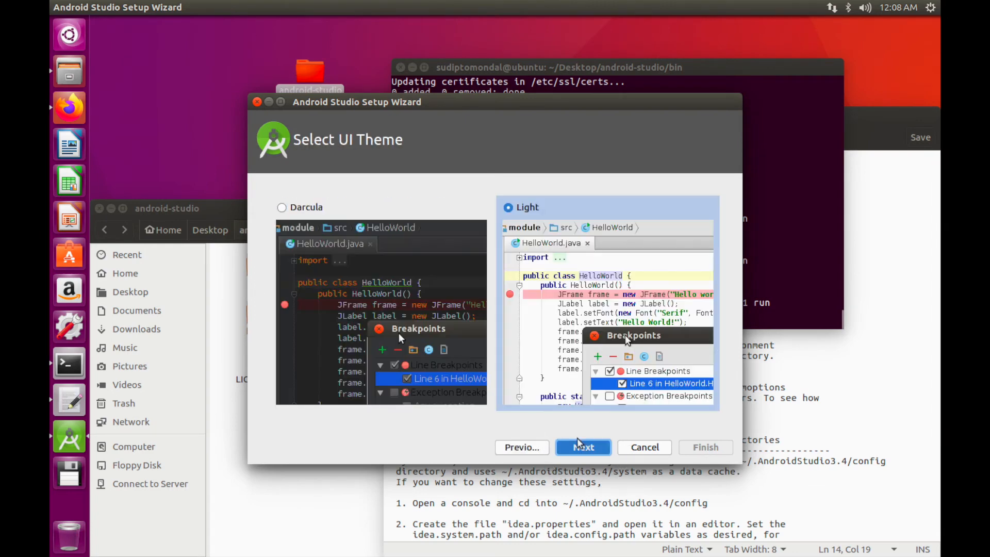
click(297, 208)
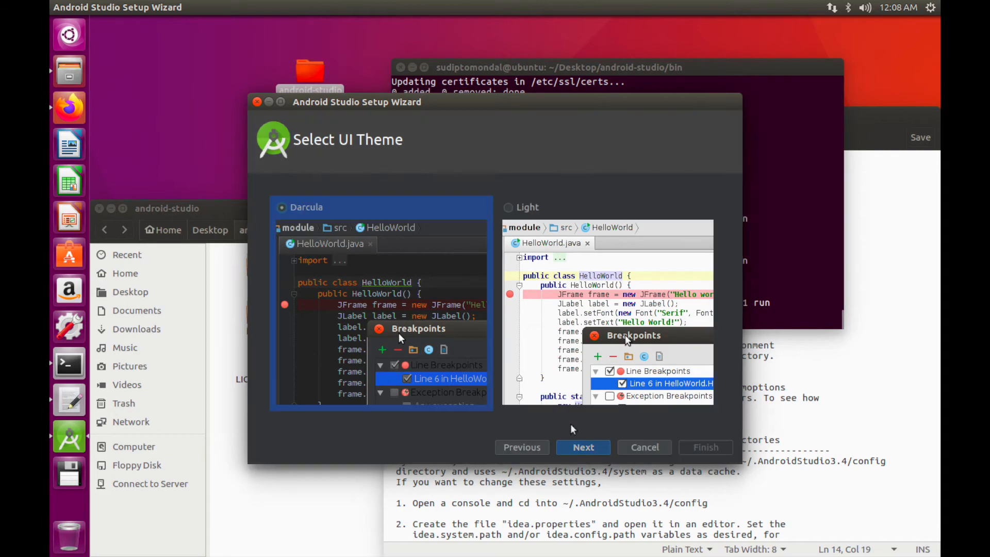
click(587, 447)
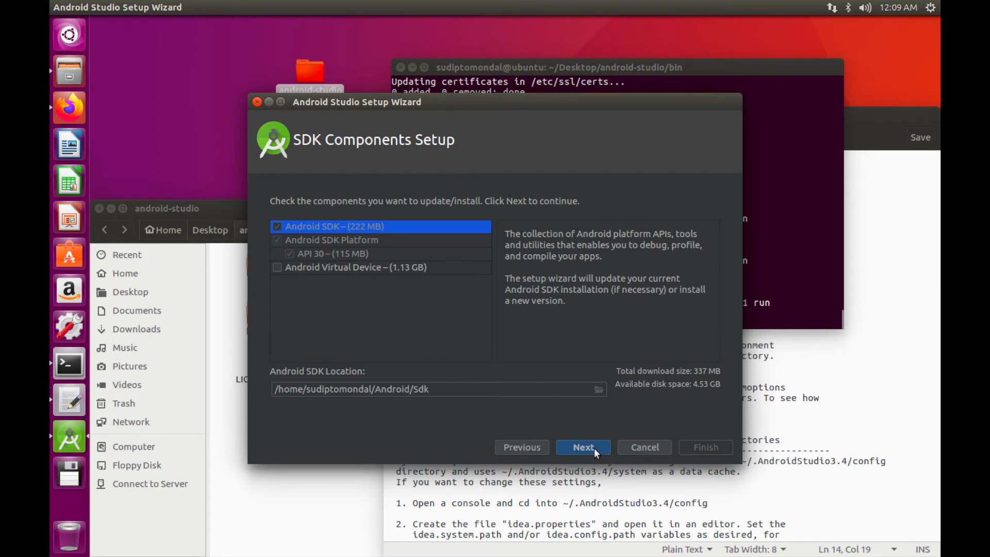
Keep default SDK components without Android Virtual Device, accept the summary, and finish
click(276, 267)
click(277, 267)
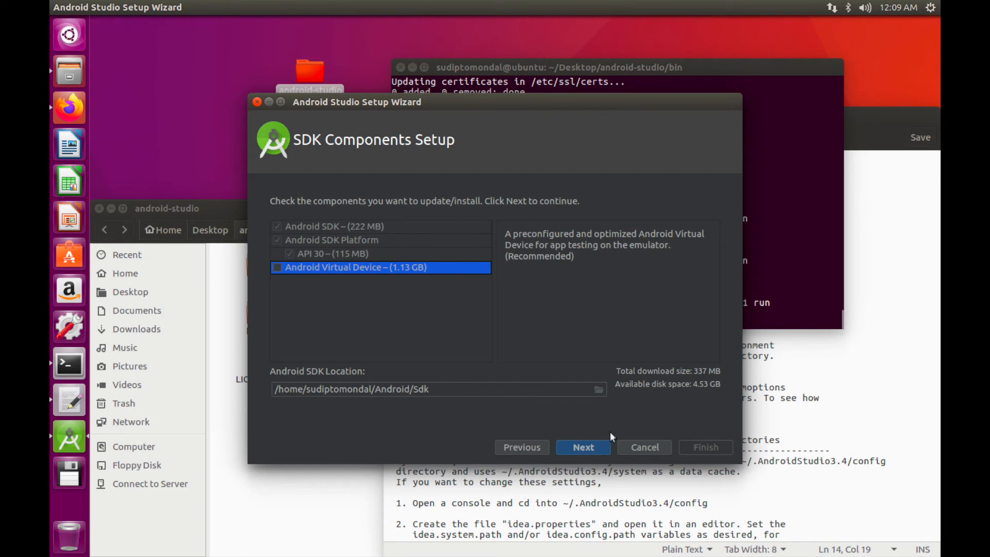
click(586, 447)
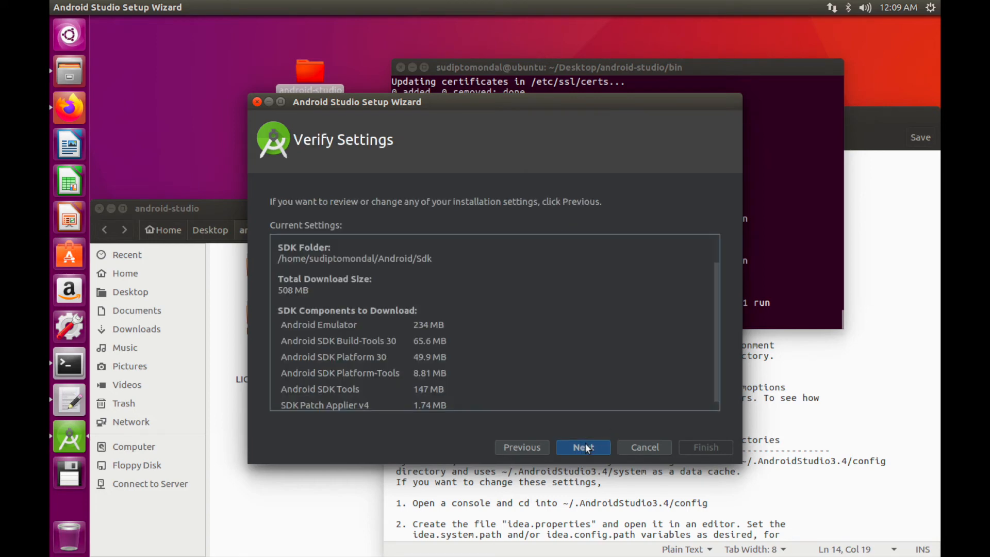
click(587, 447)
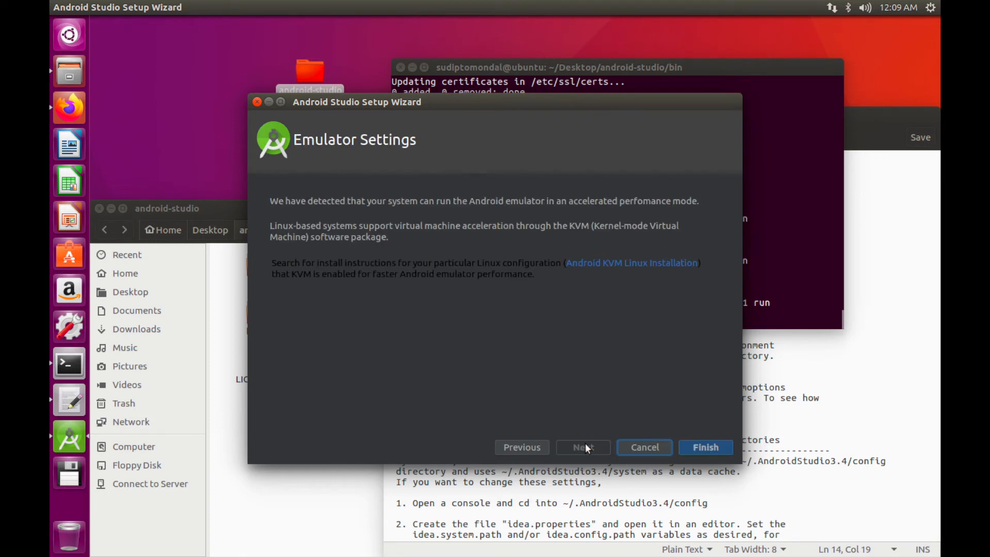
click(694, 450)
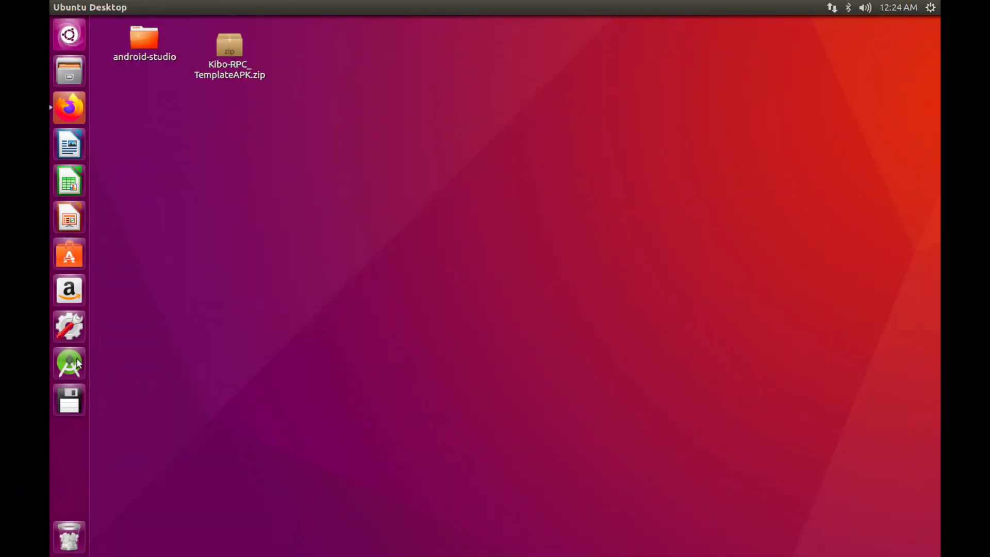
Launch Android Studio and check recent downloads from Firefox's Kibo RPC download page
click(74, 362)
click(69, 108)
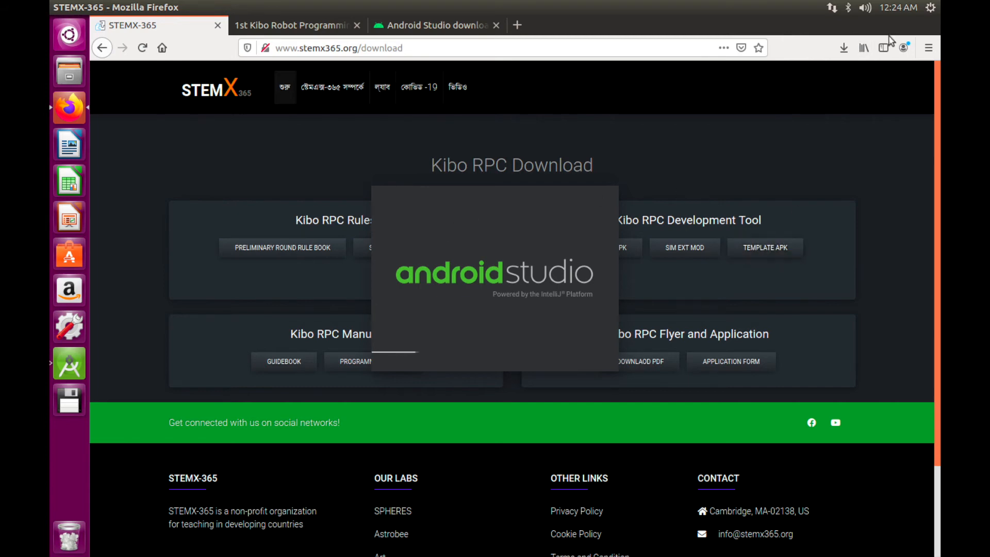
click(843, 47)
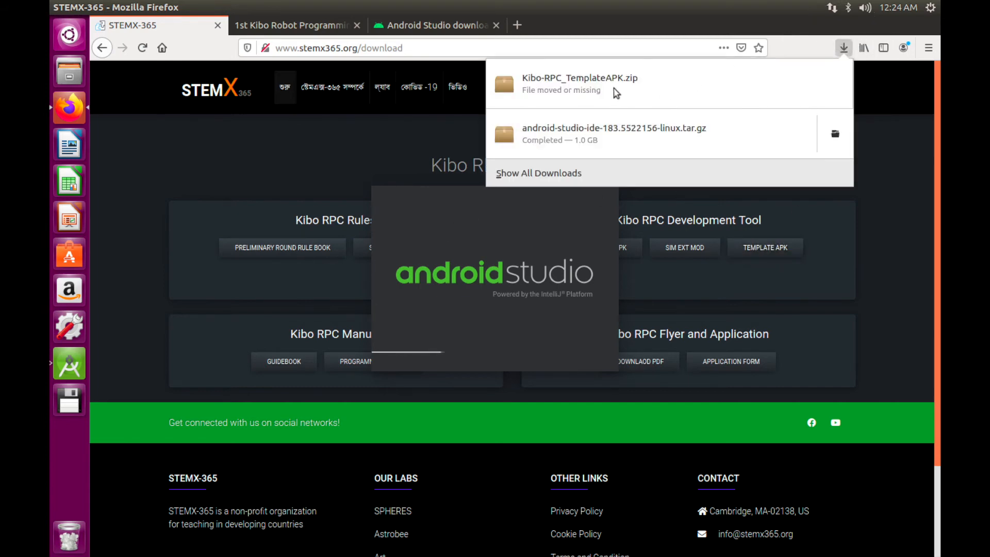
click(387, 160)
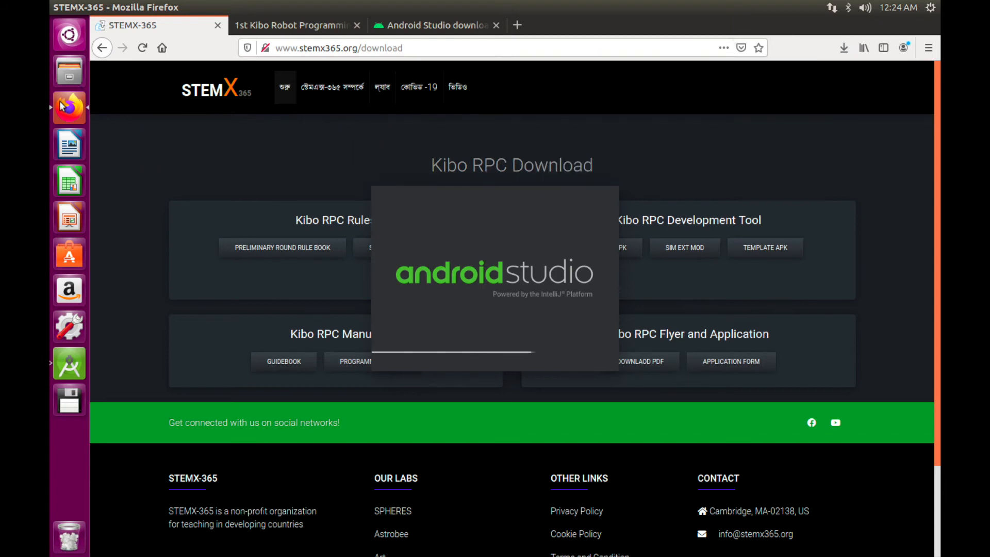
Put Firefox aside while Android Studio 3.4.1 finishes loading its Welcome window
click(68, 7)
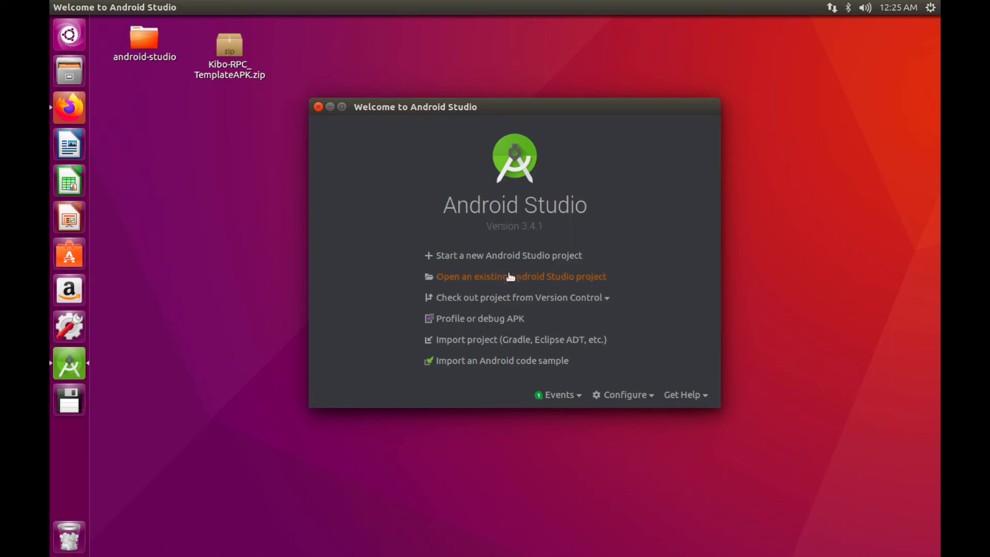
click(63, 109)
Scroll the Kibo manual PDF to section 2.2.3, listing SDK 25/26 and Build-Tools, then return to Android Studio
click(315, 27)
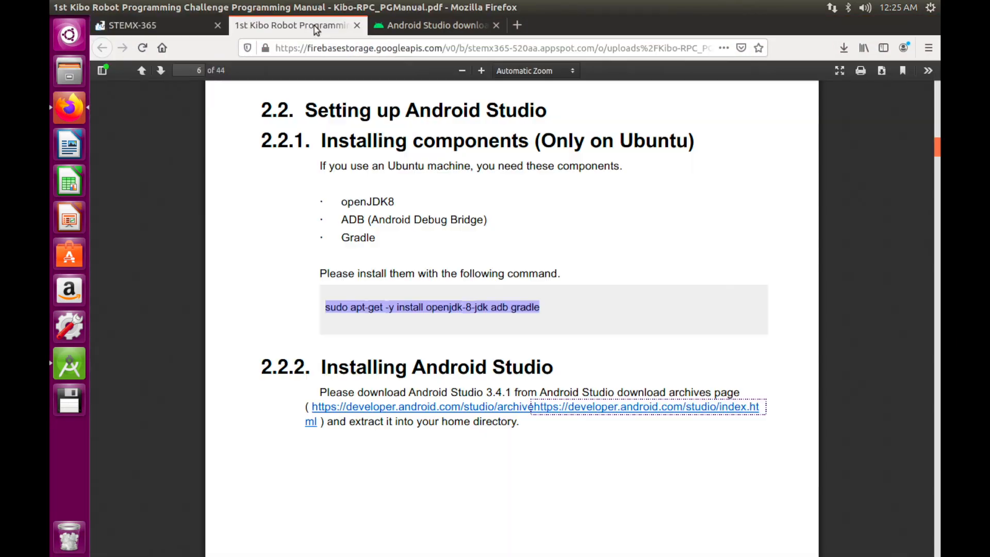
scroll(289, 393, down, 3)
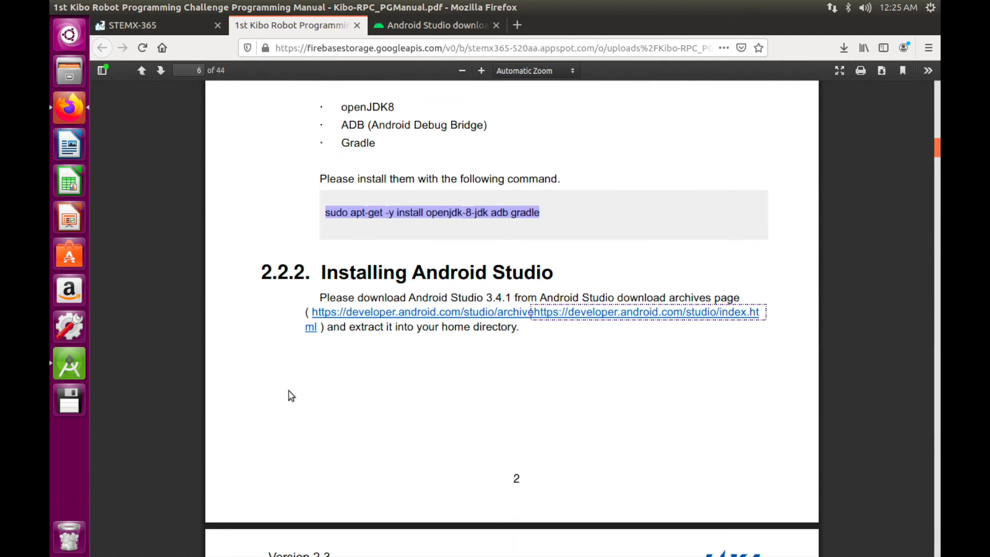
scroll(291, 396, down, 5)
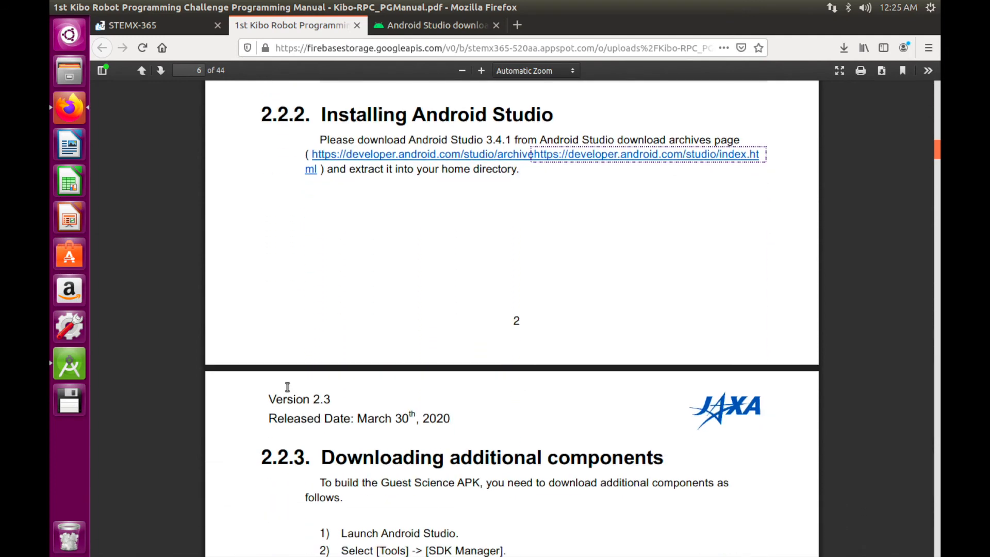
scroll(289, 391, down, 5)
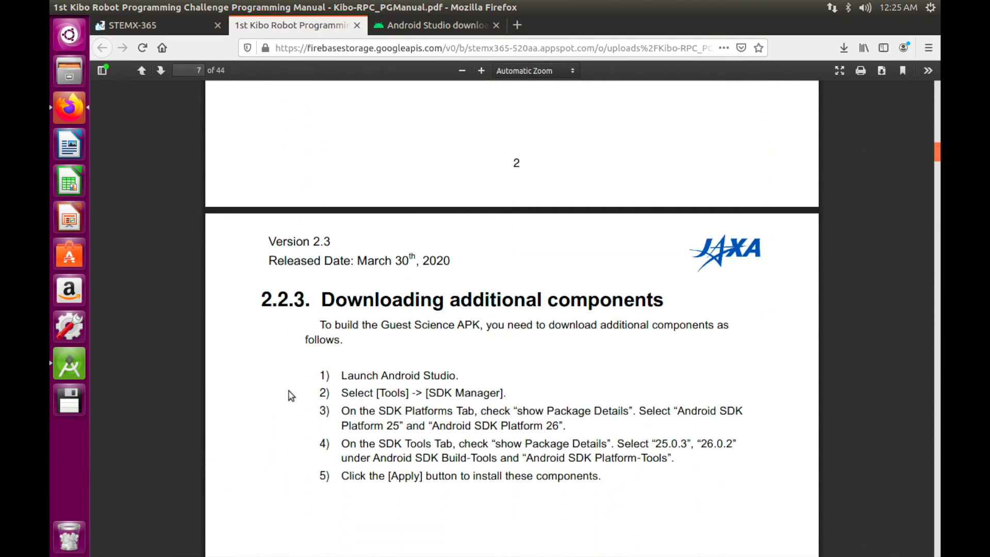
scroll(291, 395, down, 3)
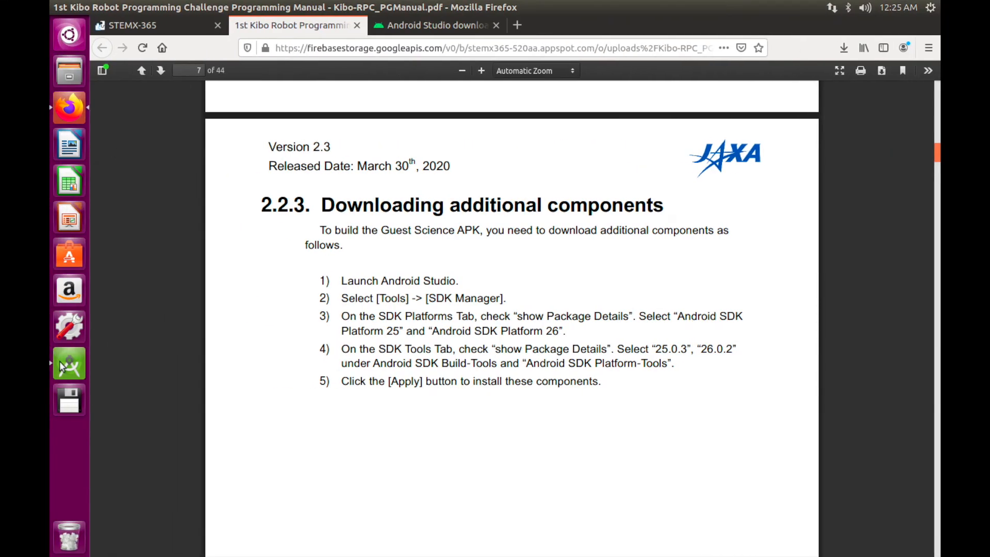
click(61, 367)
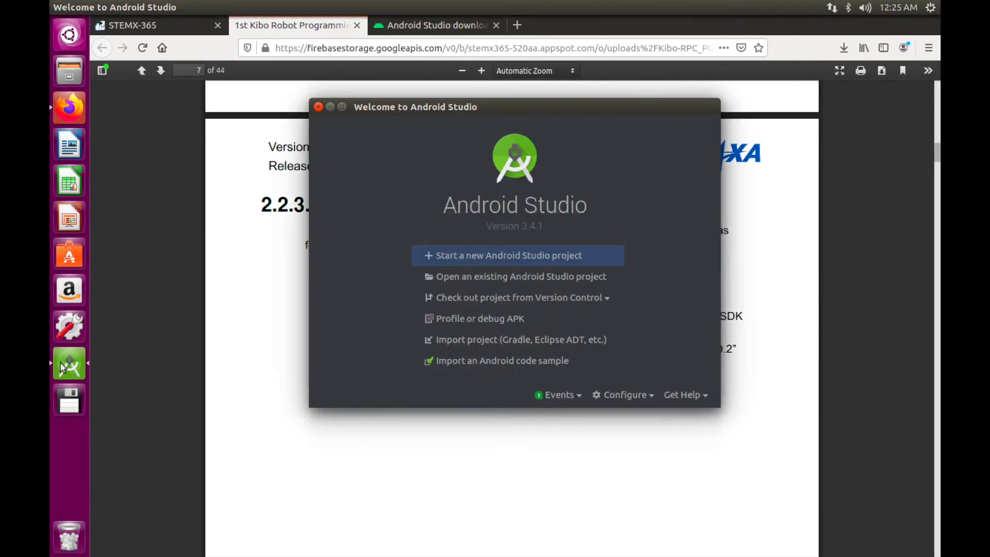
Open the SDK Manager from Configure and shrink its dialog so the manual stays visible
click(644, 395)
click(648, 419)
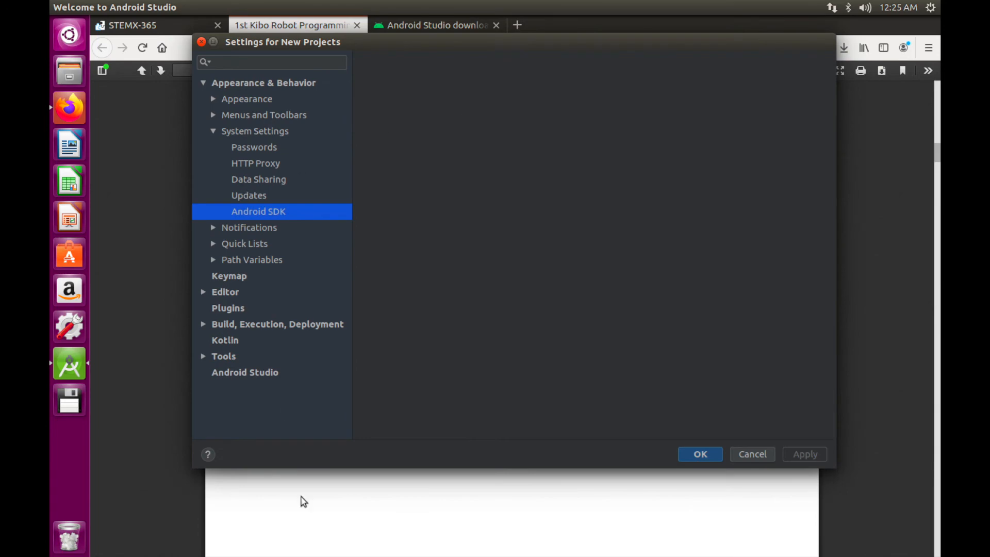
scroll(329, 547, up, 5)
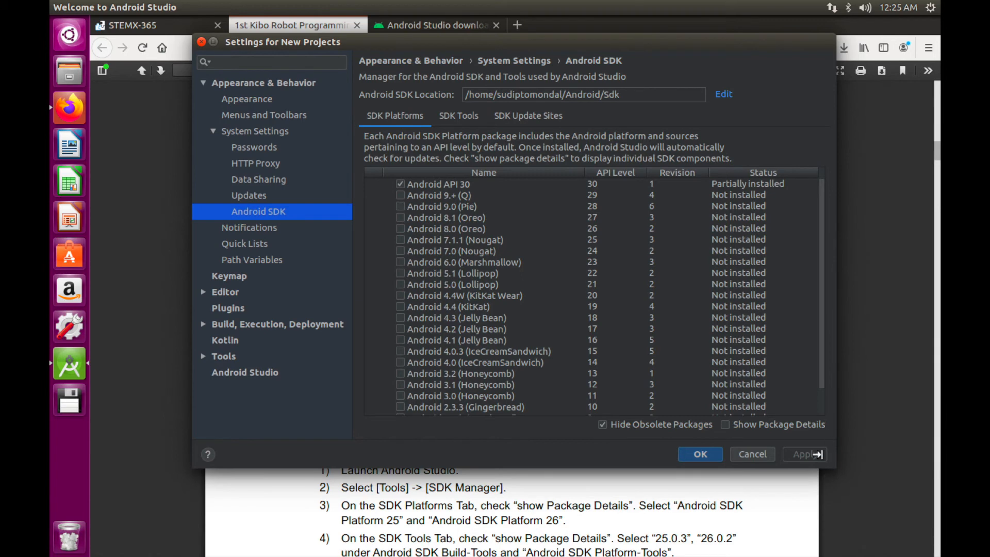
drag(821, 456, 863, 408)
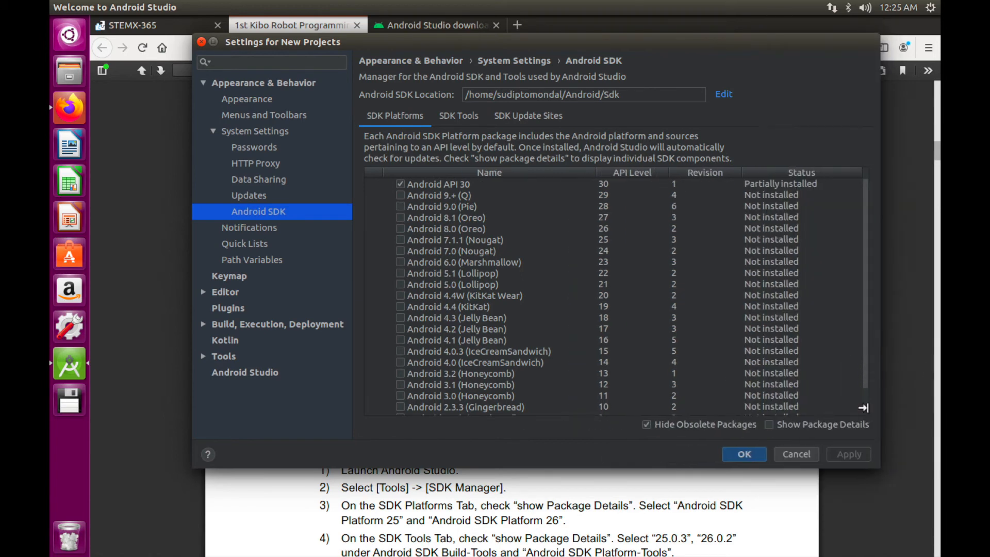
drag(856, 446, 810, 390)
scroll(594, 534, up, 1)
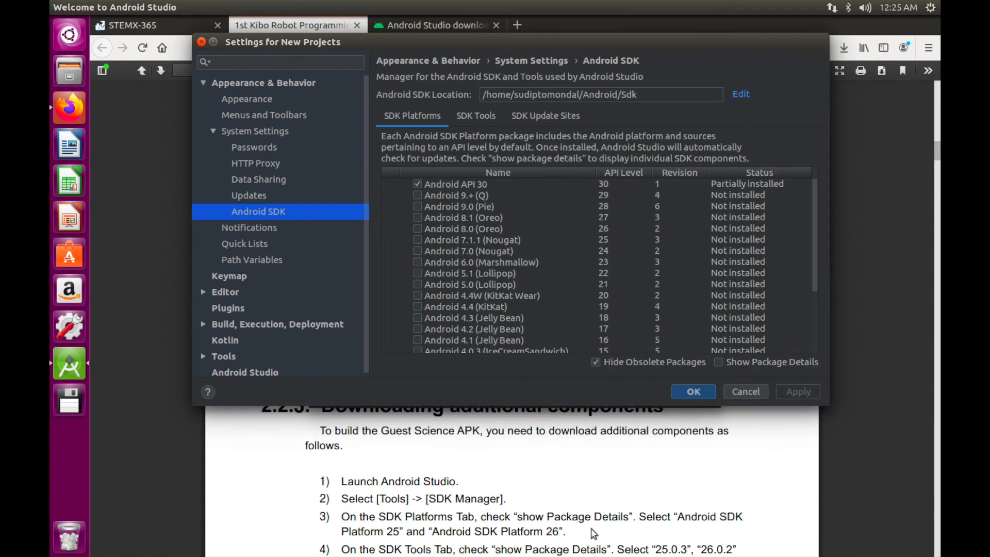
scroll(593, 531, down, 1)
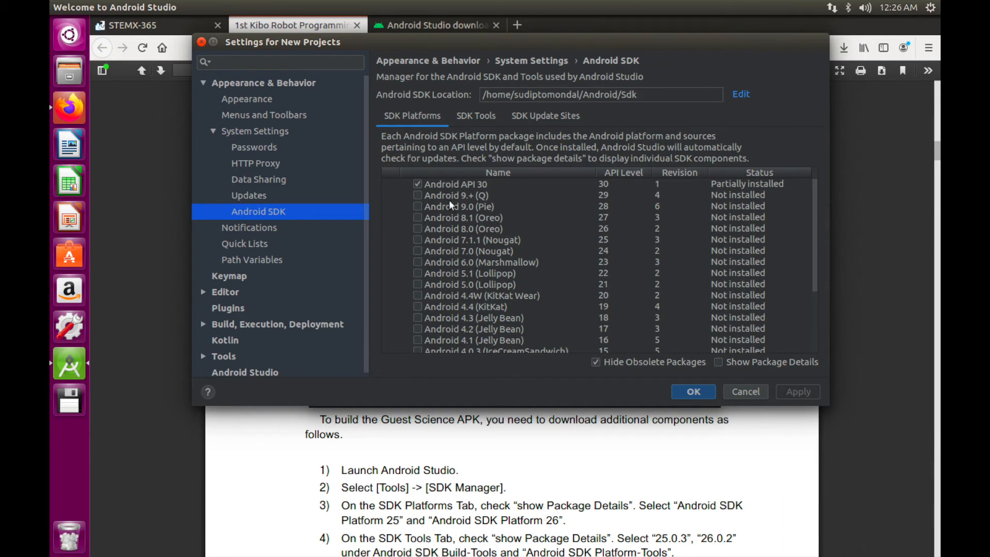
Tick Android 8.0 (Oreo, API 26) and Android 7.1.1 (Nougat, API 25) for install
click(603, 231)
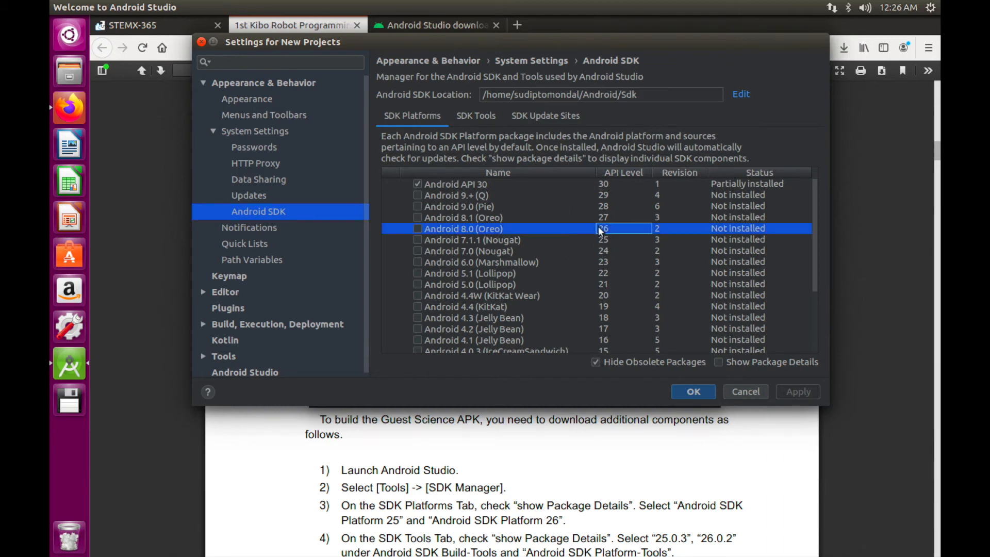
click(417, 229)
click(417, 240)
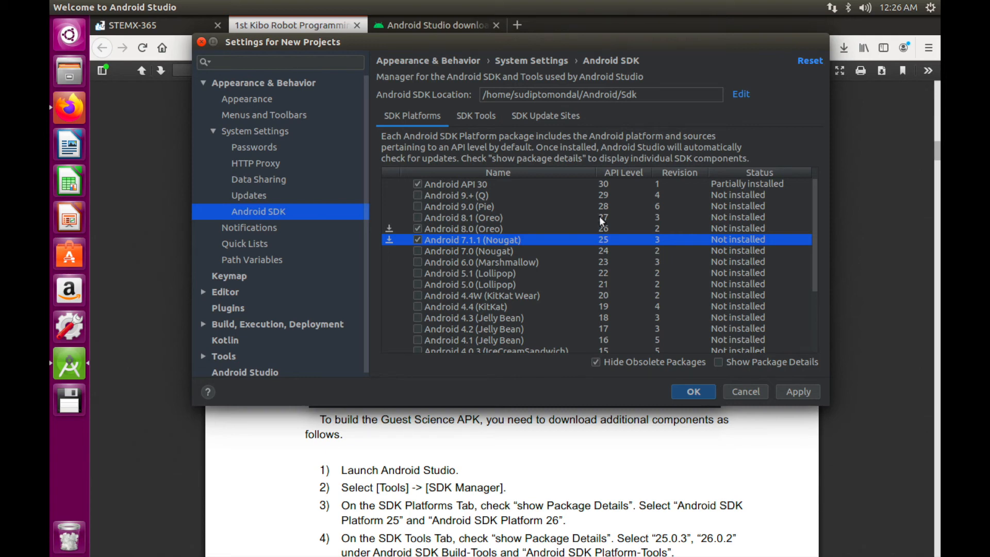
click(467, 114)
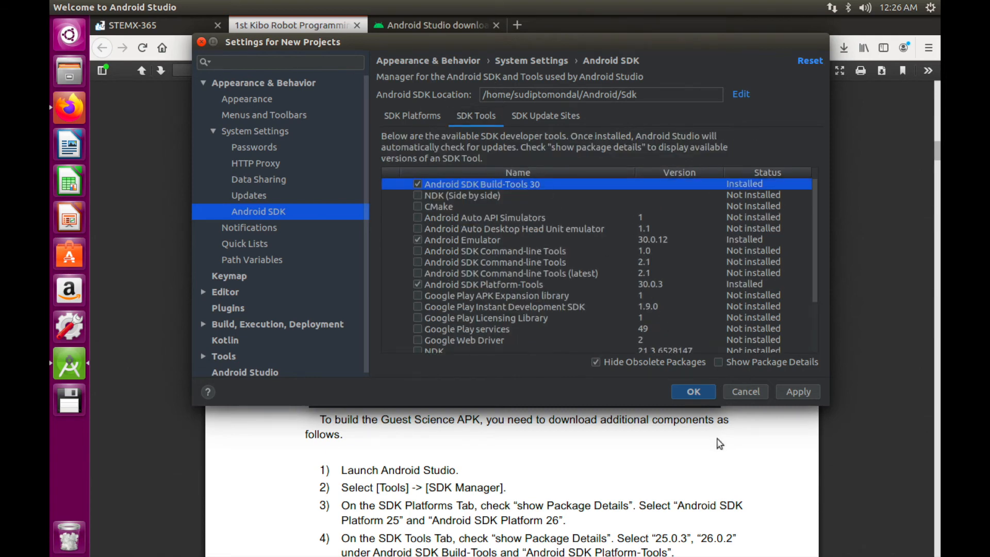
Show package details, tick Android SDK Build-Tools 25.0.3 and 26.0.2, and apply the selection
click(718, 362)
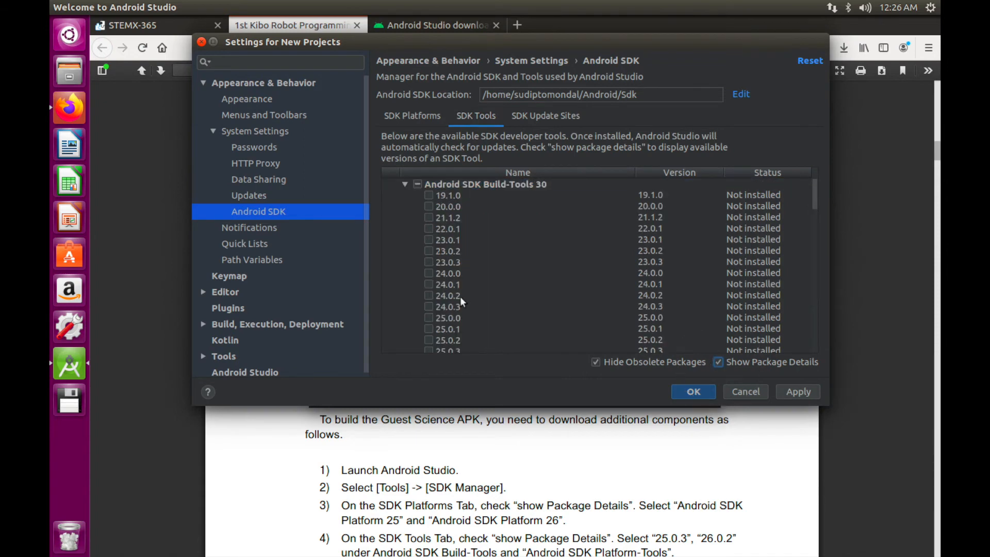
scroll(451, 473, down, 1)
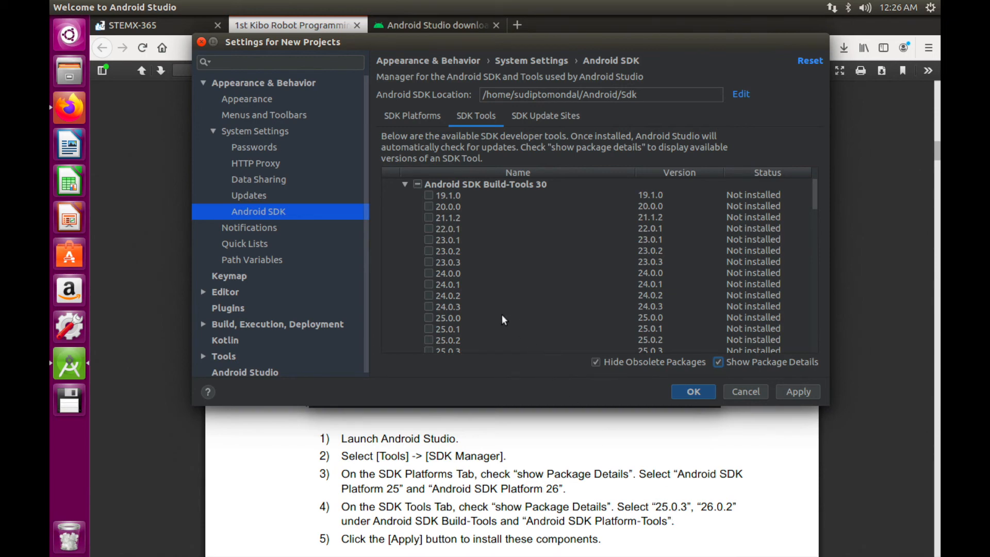
scroll(453, 340, down, 2)
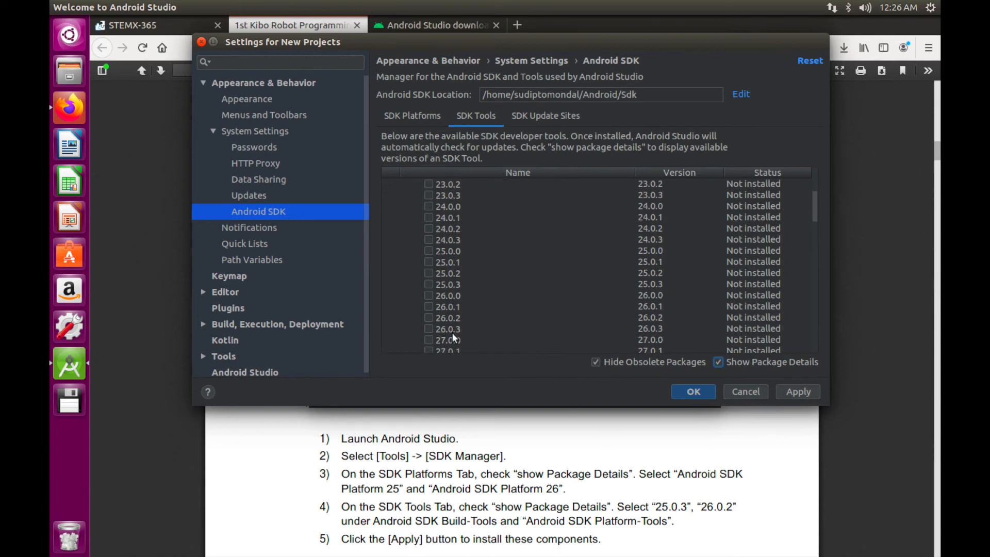
click(428, 286)
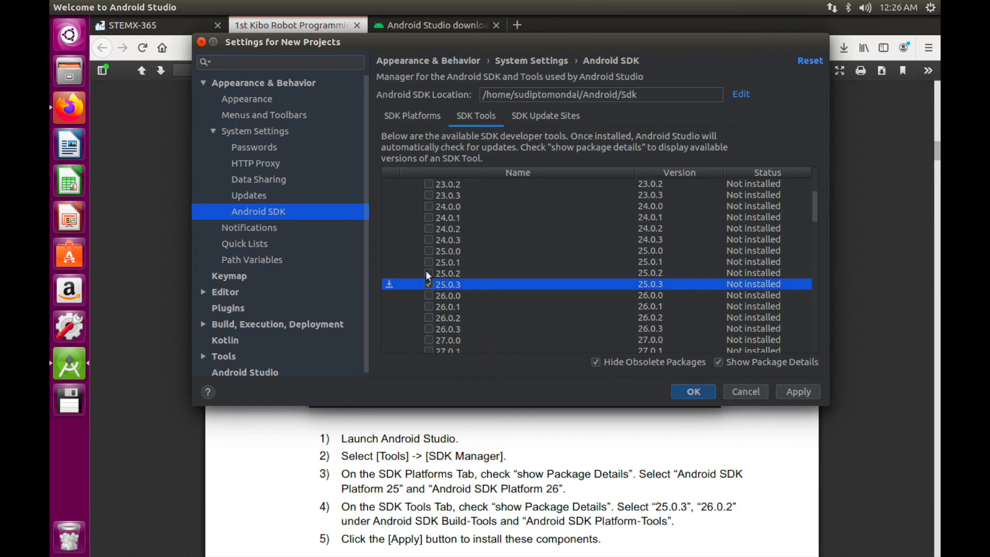
click(428, 318)
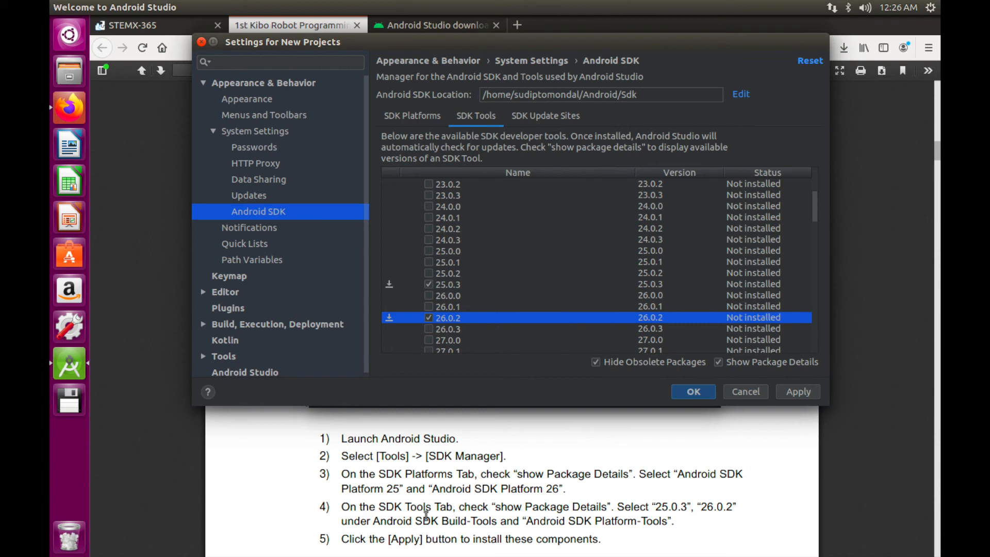
click(798, 393)
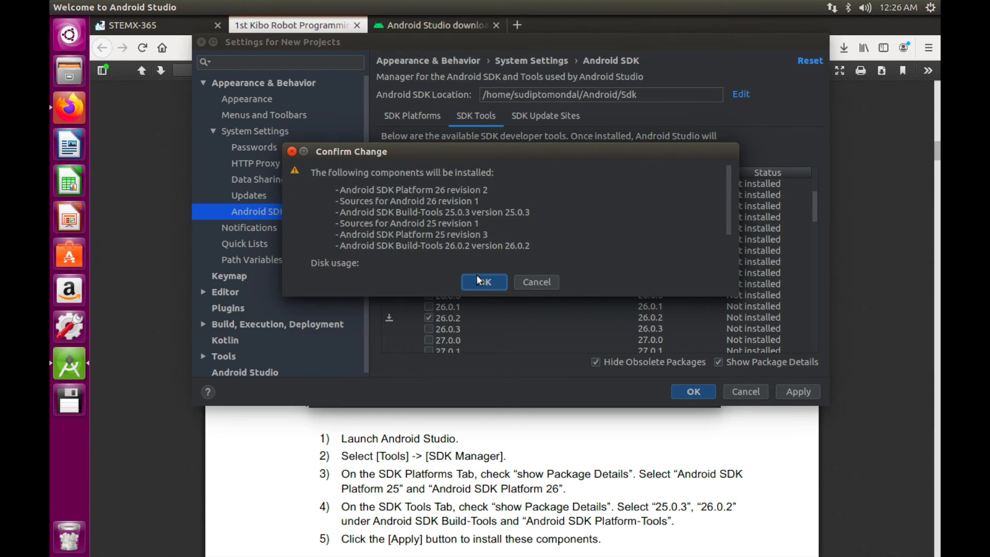
Confirm the six listed components, accept the SDK license, and install them
click(479, 280)
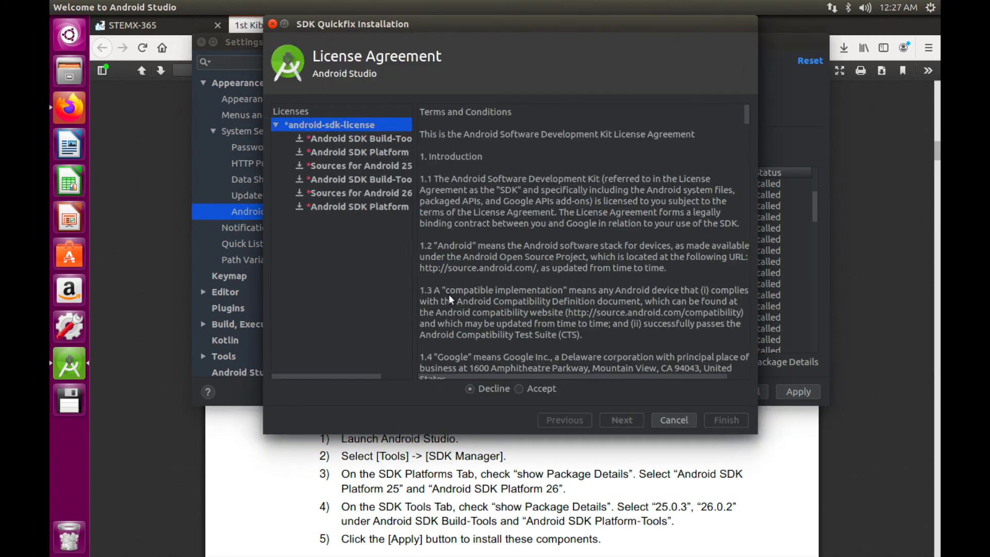
click(519, 389)
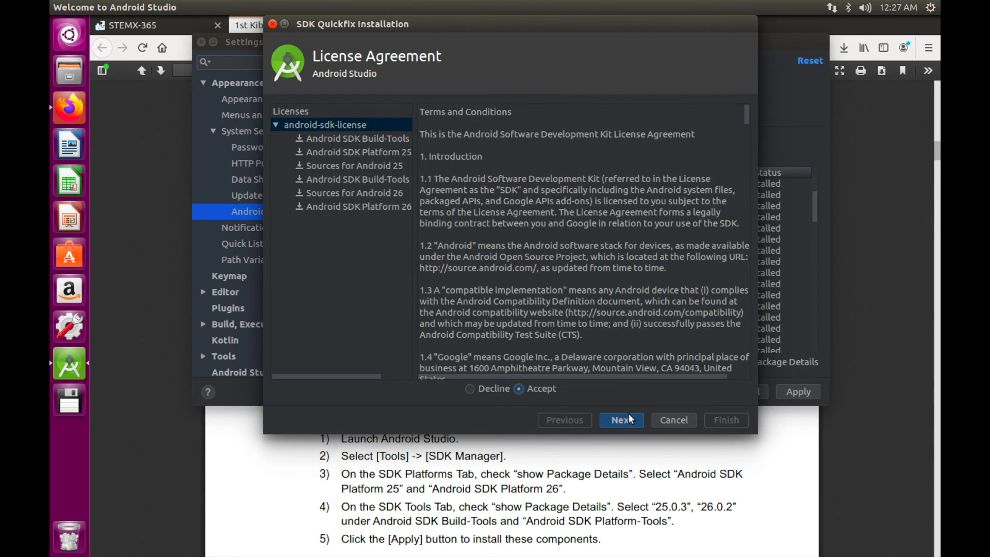
click(630, 419)
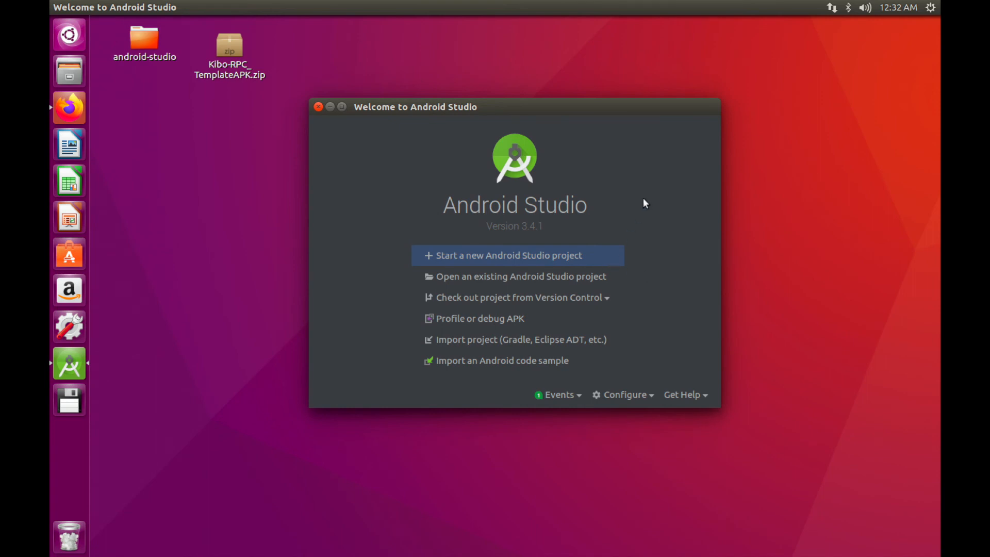
Extract Kibo-RPC_TemplateAPK.zip into a DefaultApk desktop folder and choose to open an existing project
click(221, 47)
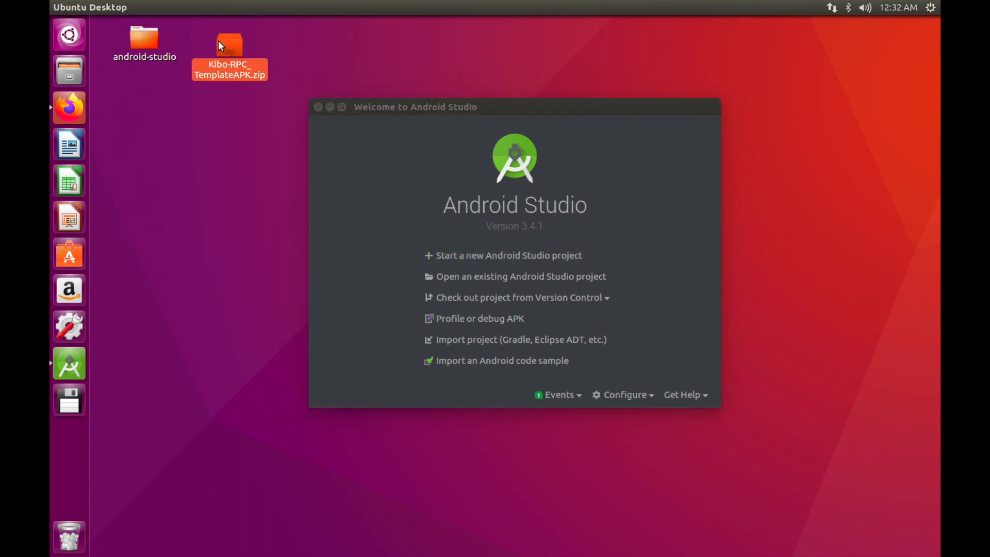
right_click(218, 45)
click(281, 239)
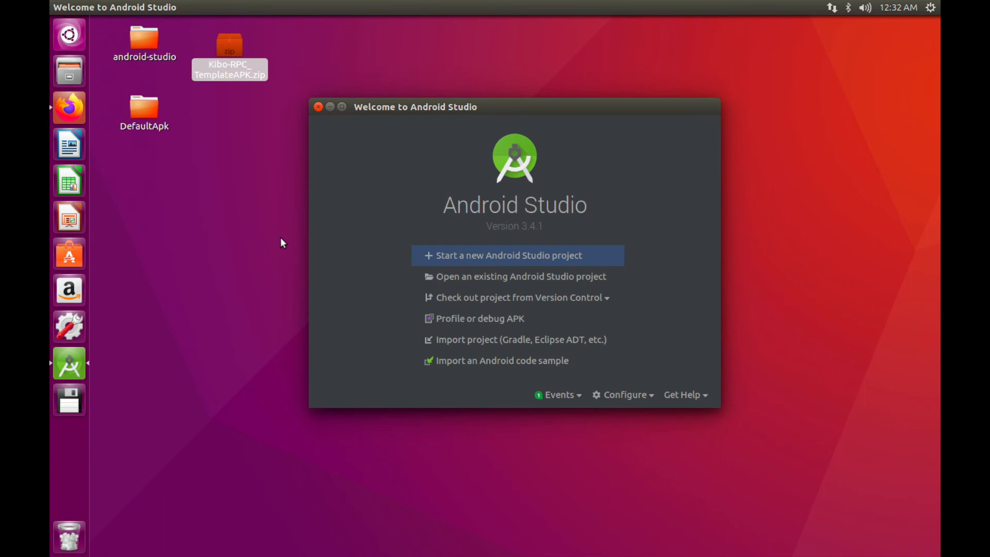
drag(142, 102, 307, 43)
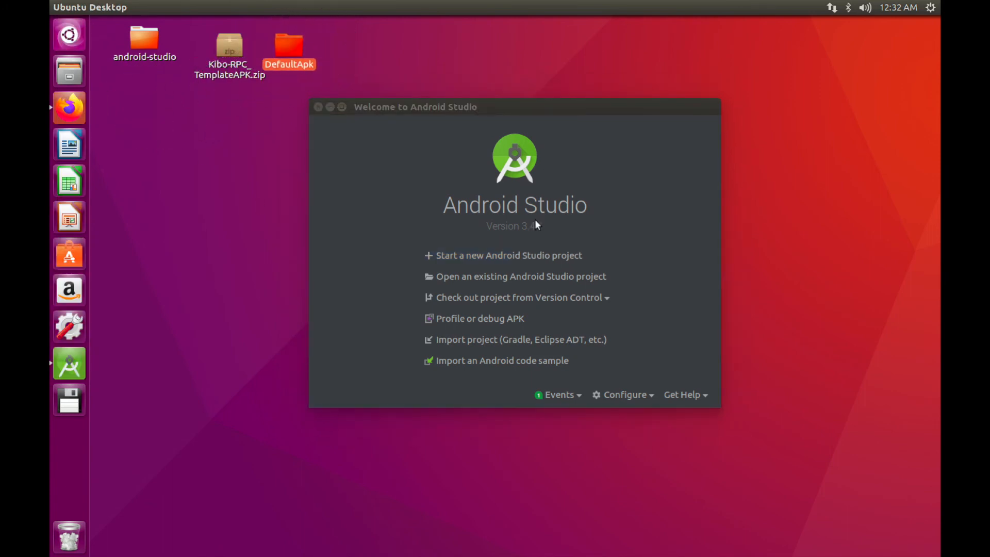
click(508, 275)
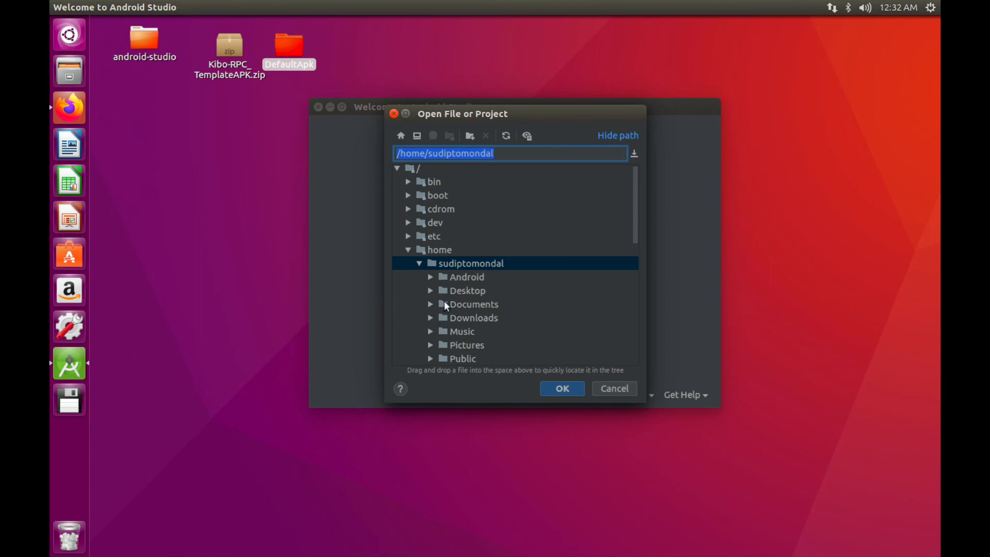
Open the DefaultApk folder under Desktop as the Android Studio project
click(427, 291)
click(464, 314)
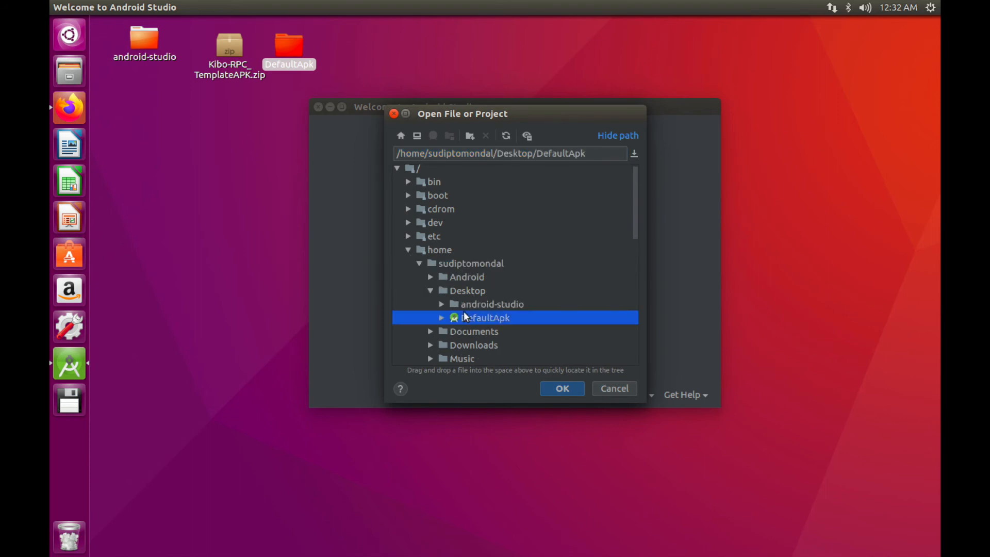
click(560, 390)
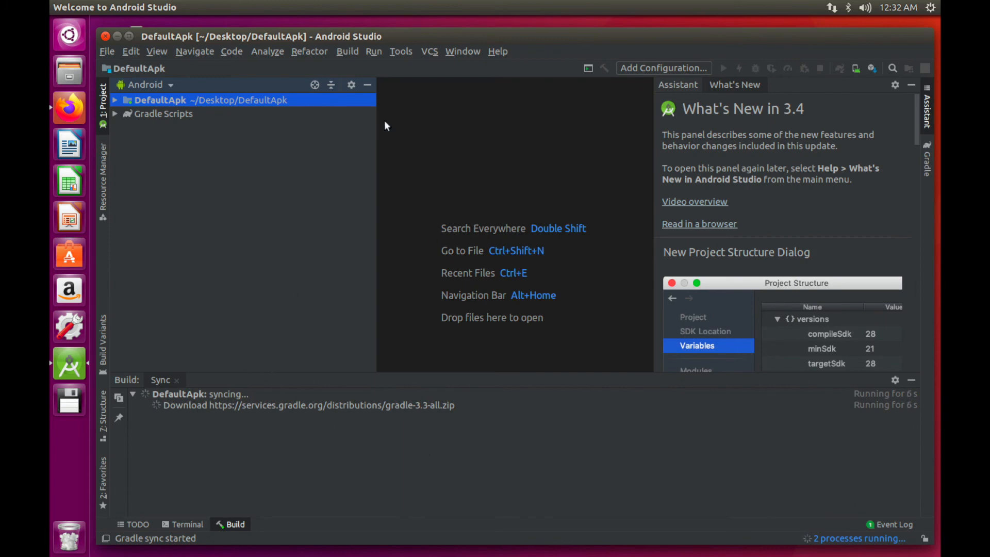
Move the window up and watch the background tasks while the DefaultApk Gradle sync finishes
drag(517, 45, 513, 26)
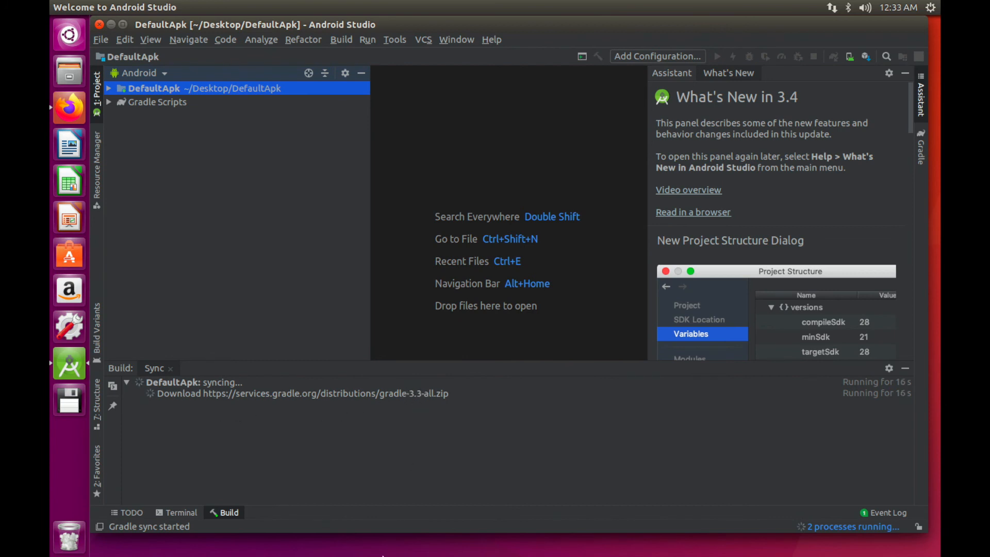
click(830, 526)
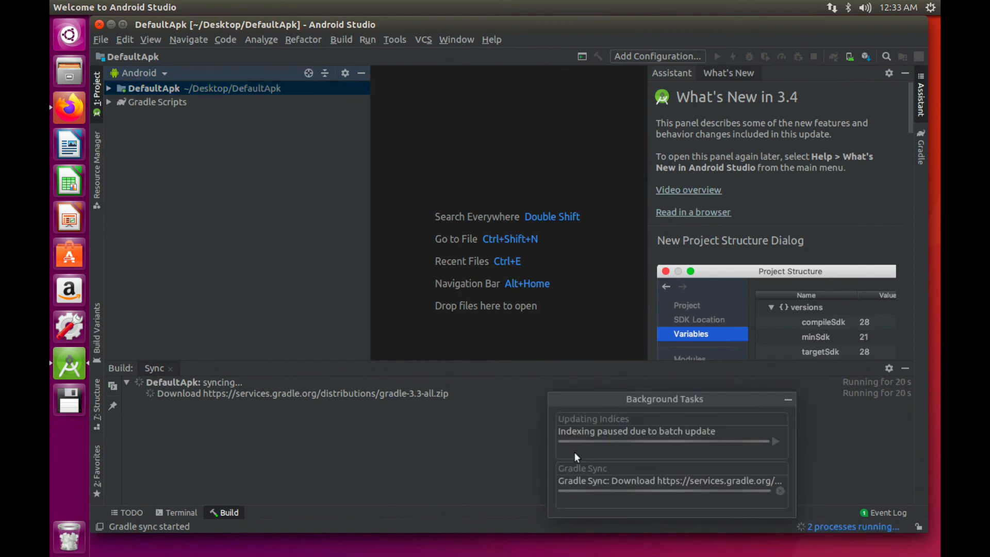
click(471, 438)
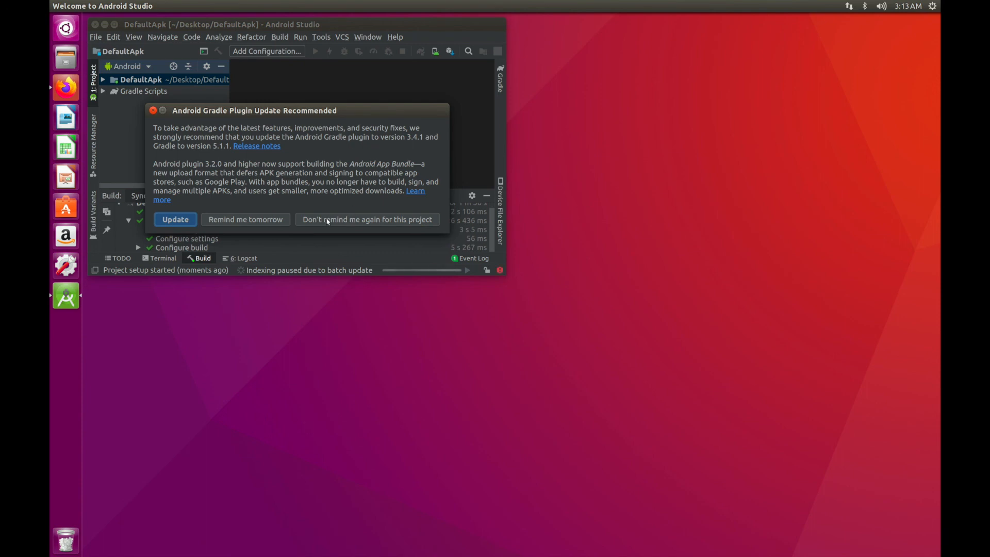
Decline the plugin update for this project, maximize the window, and enlarge the Build panel
click(407, 220)
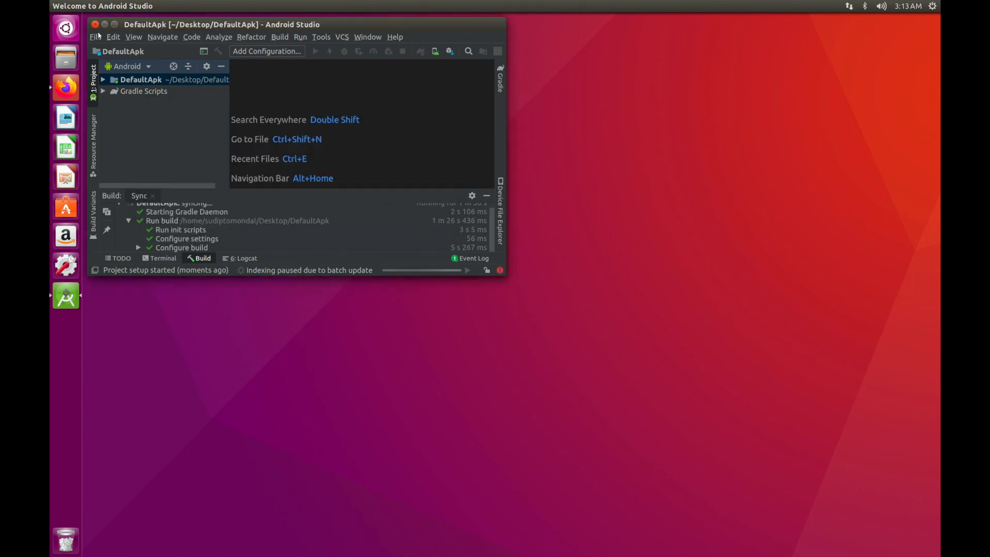
click(113, 25)
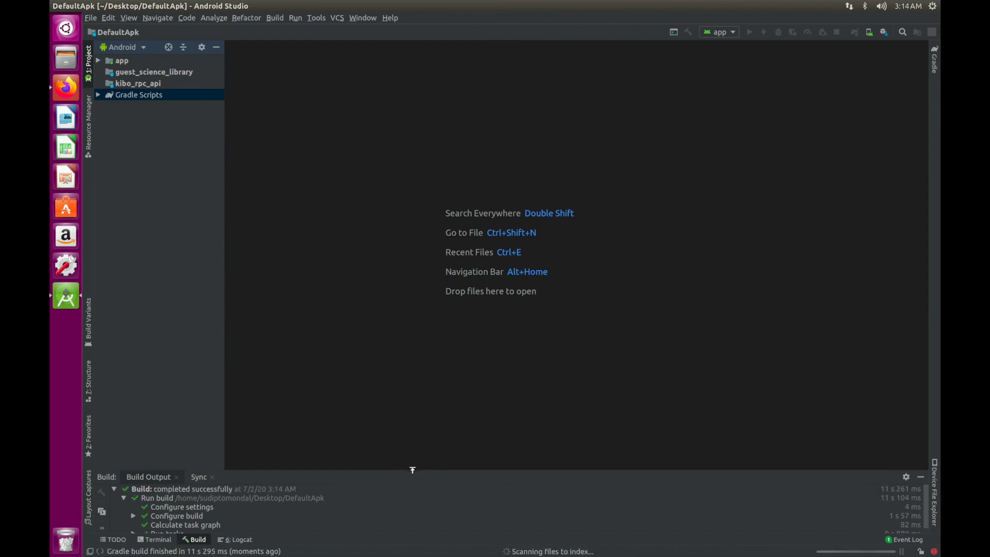
drag(413, 469, 405, 396)
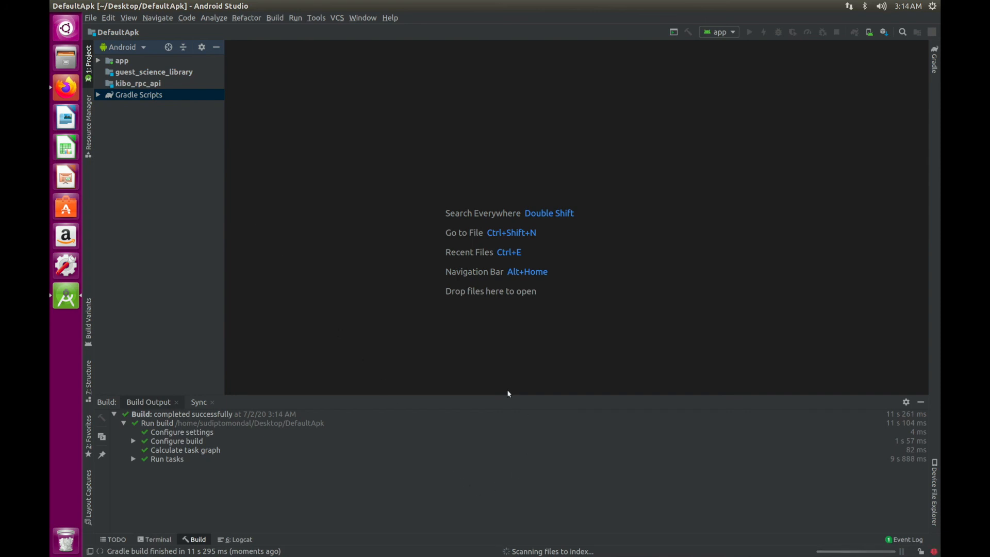
Expand app > java and open YourService.java and MainActivity.java, ending on YourService
click(98, 60)
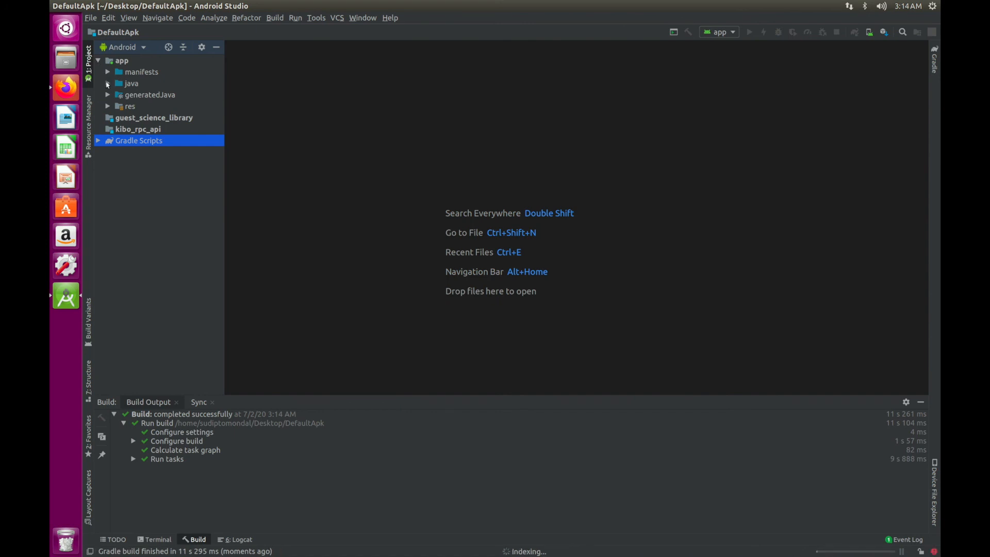
click(107, 84)
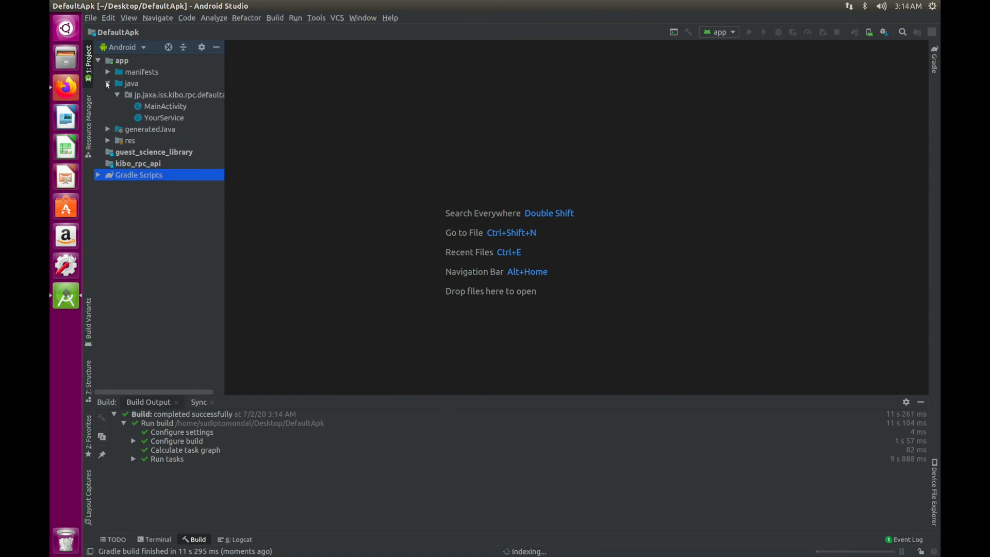
double_click(164, 117)
double_click(165, 107)
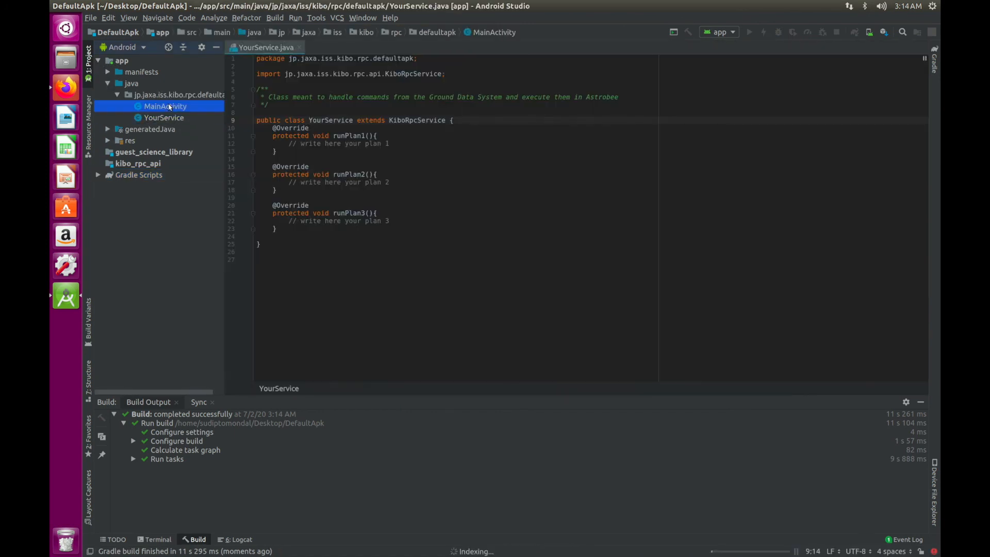
double_click(172, 119)
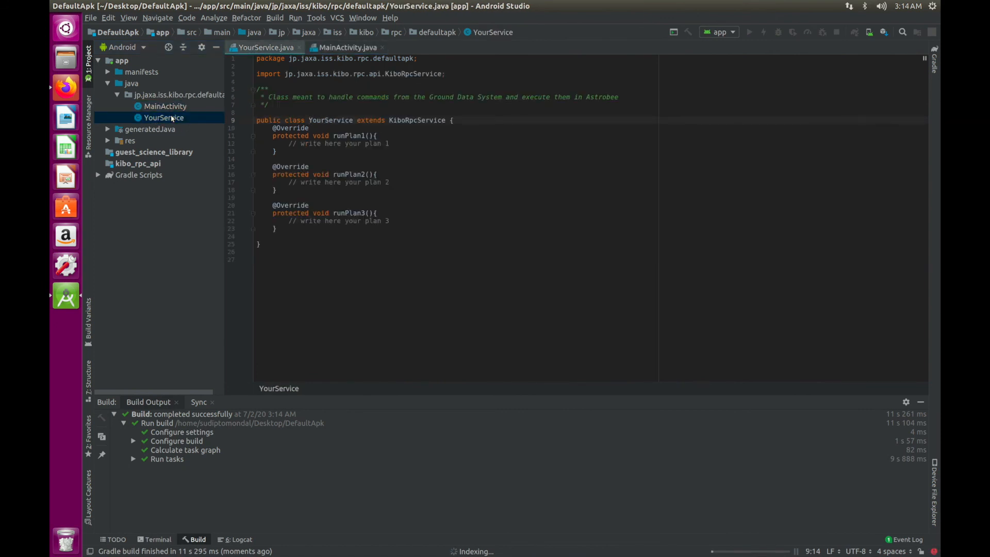